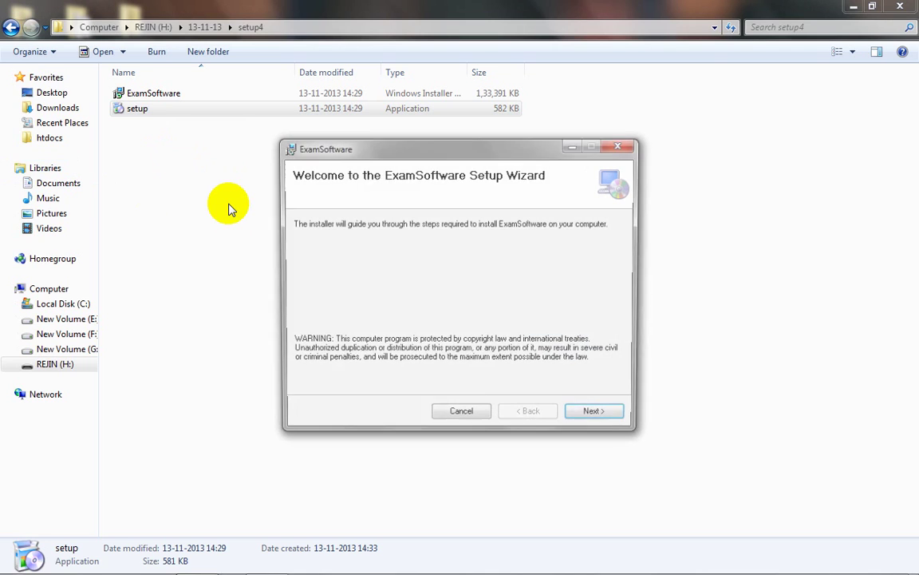
# Step: Advance to the Select Installation Folder page and open the Browse for Folder dialog
pyautogui.click(601, 425)
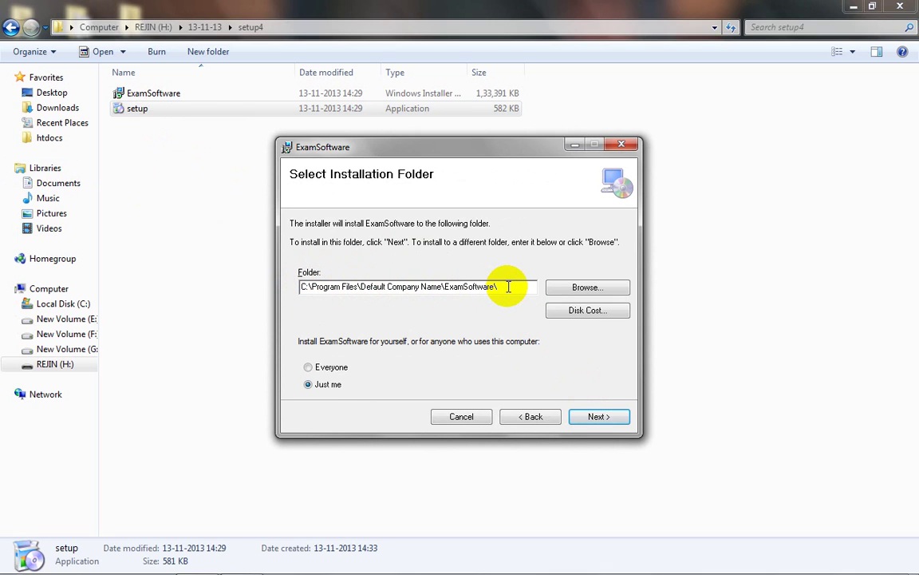
pyautogui.click(558, 287)
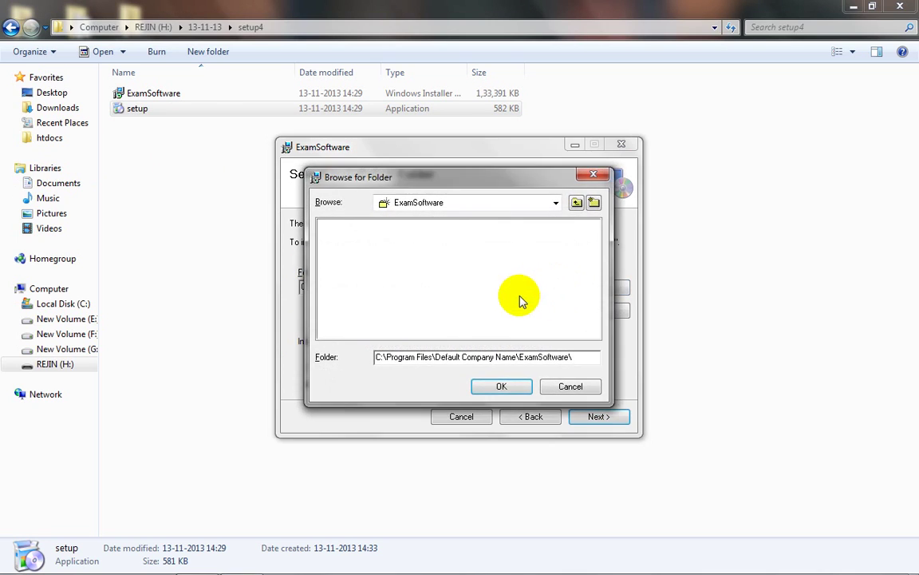
# Step: Create an 'Exam Software' folder on New Volume (E:) and accept it as the install folder
pyautogui.click(556, 202)
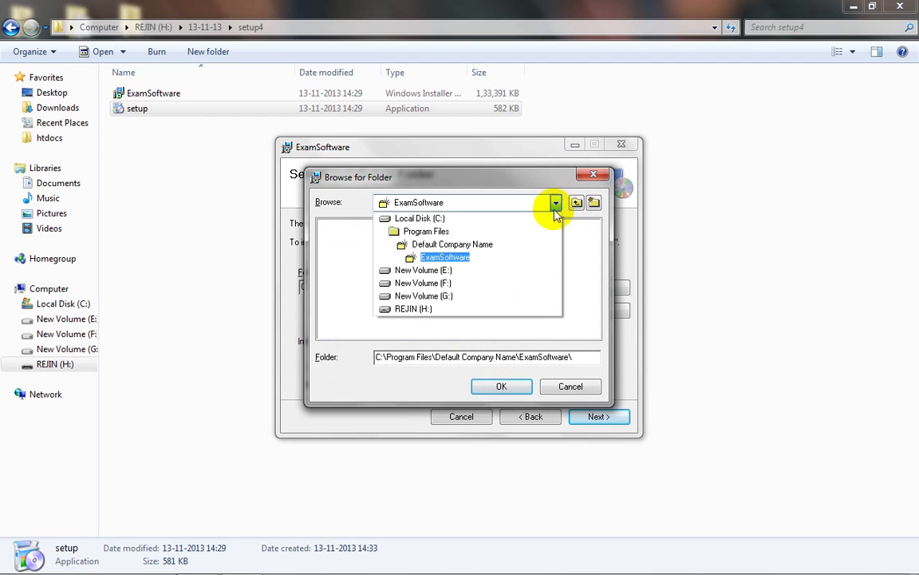
pyautogui.click(431, 271)
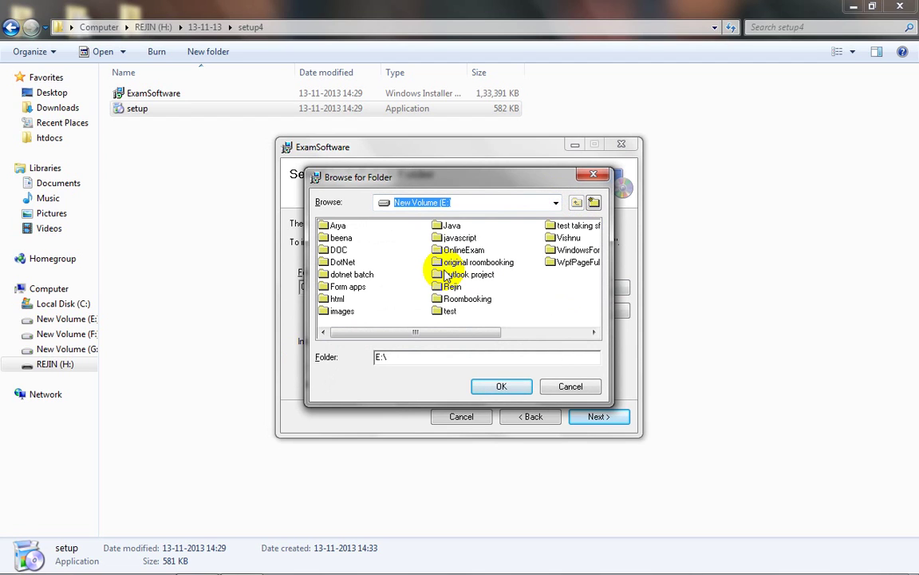
pyautogui.click(593, 202)
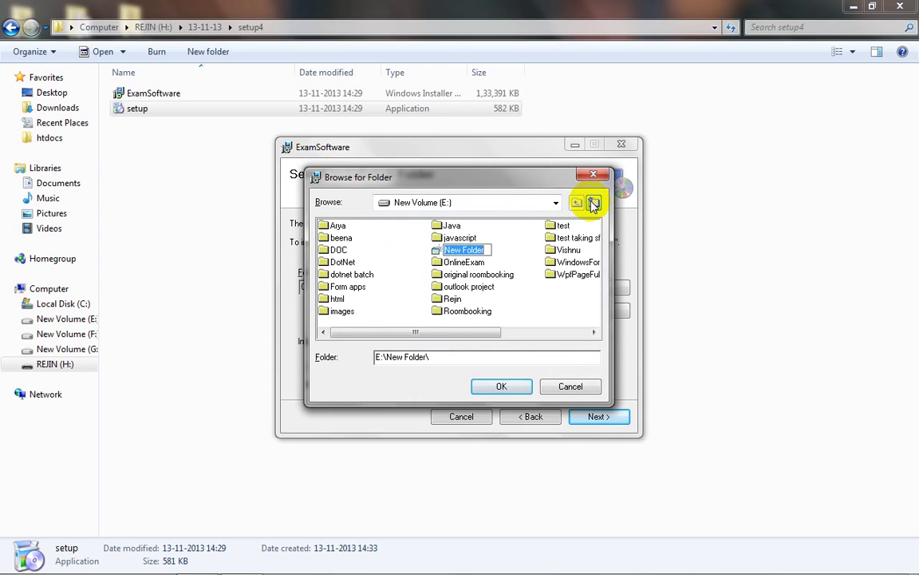
pyautogui.write('Exam ')
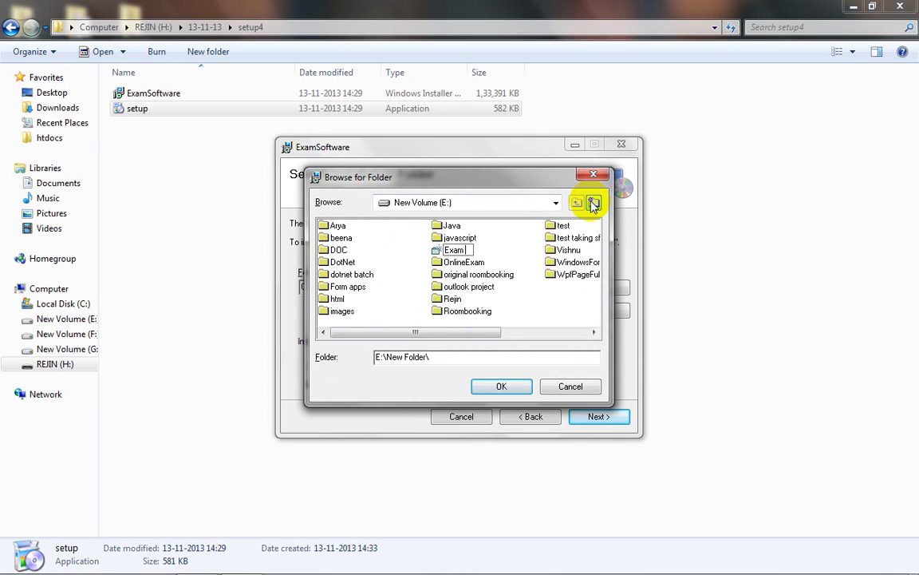
pyautogui.write('Software')
pyautogui.press('Return')
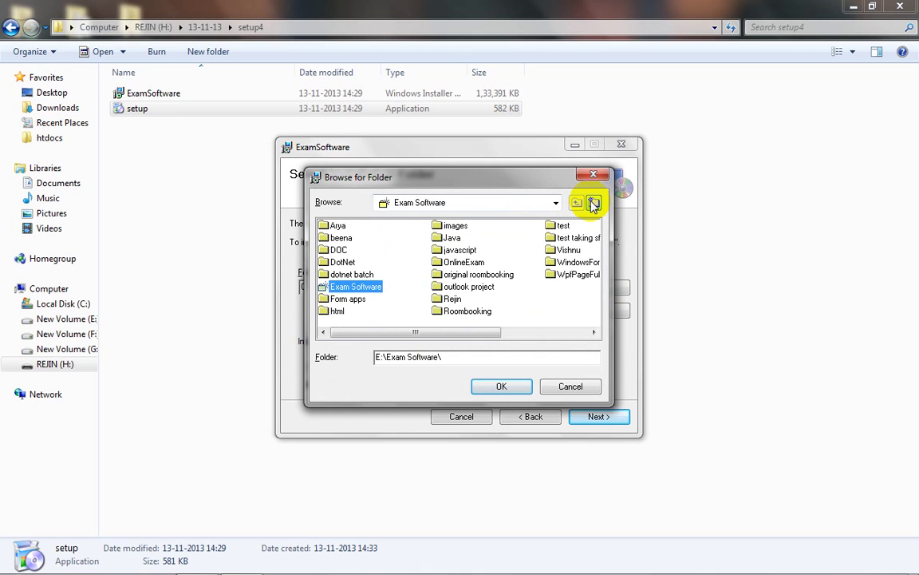
pyautogui.click(501, 386)
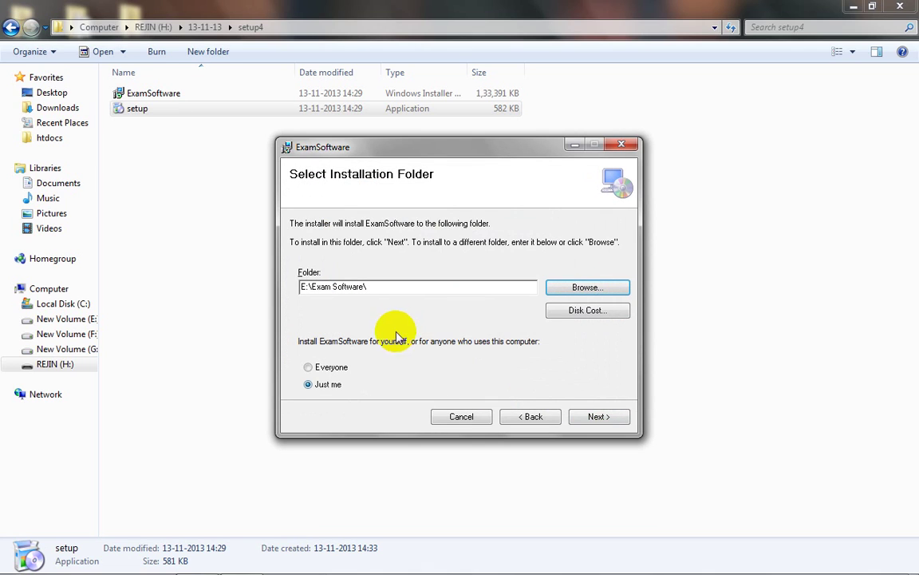
# Step: Confirm and run the installation into E:\Exam Software\, close the wizard, and show the desktop
pyautogui.click(591, 420)
pyautogui.click(590, 418)
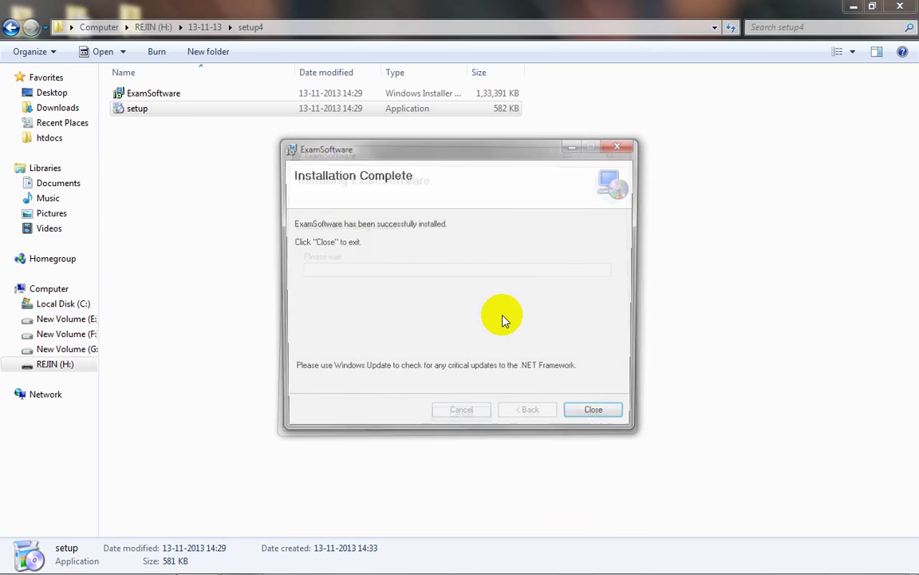
pyautogui.click(595, 417)
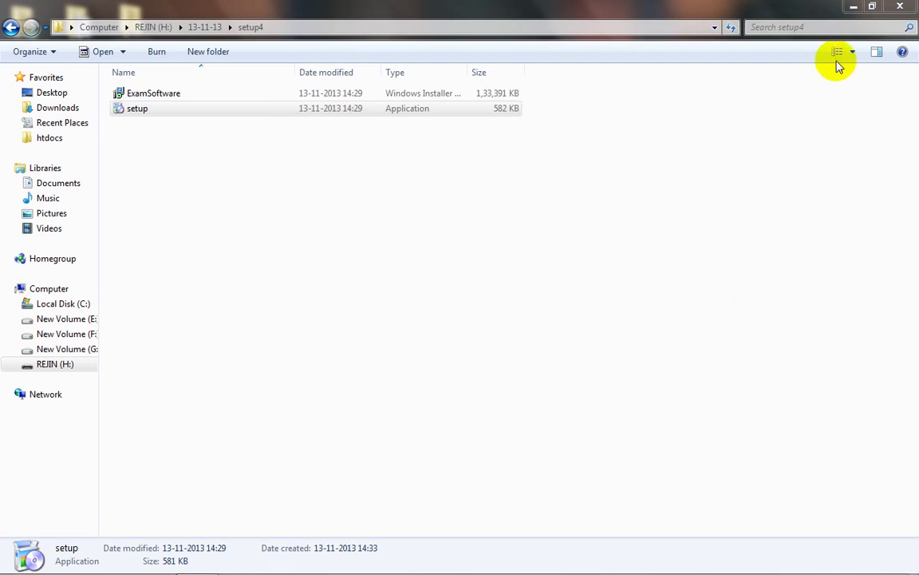
pyautogui.press('super+d')
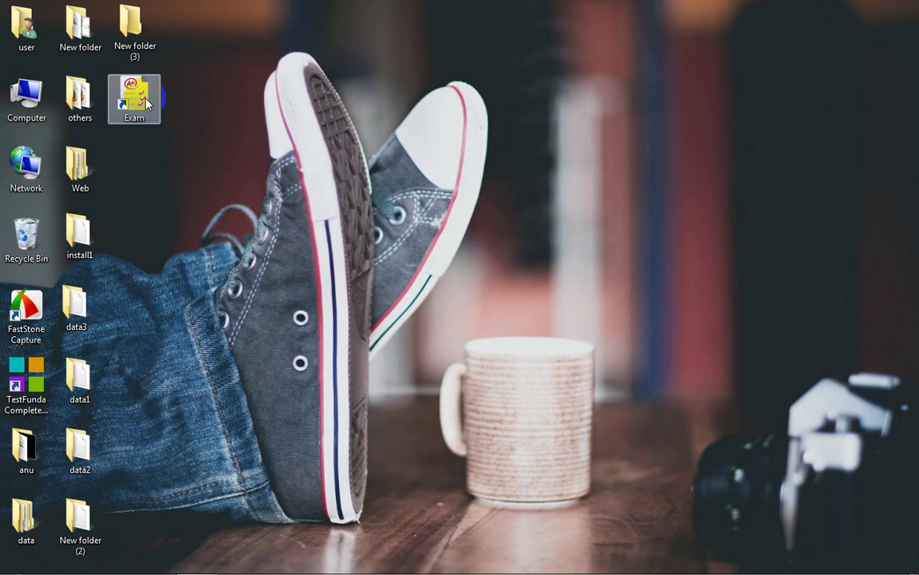
# Step: Launch Exam from the desktop shortcut and sign in with the admin username and password
pyautogui.click(133, 98)
pyautogui.doubleClick(128, 88)
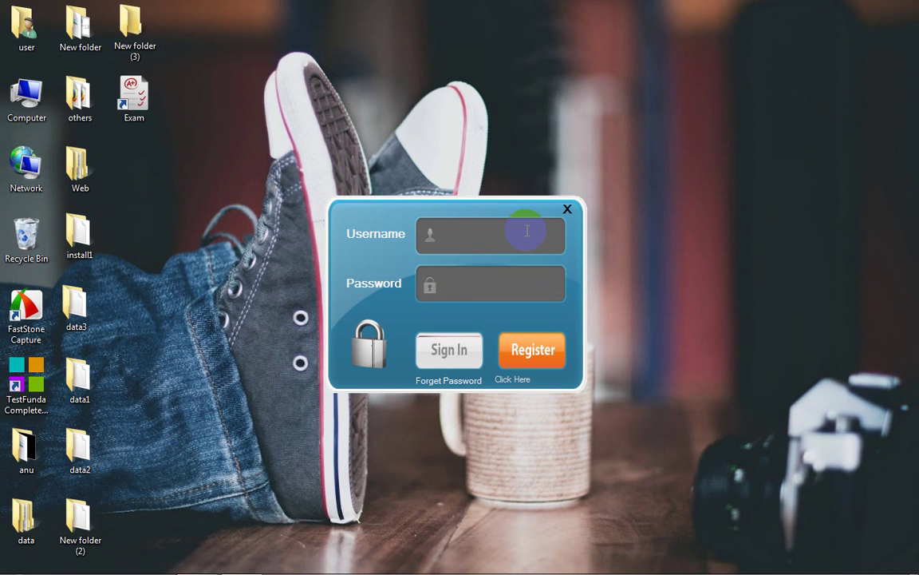
pyautogui.write('admin123admin123')
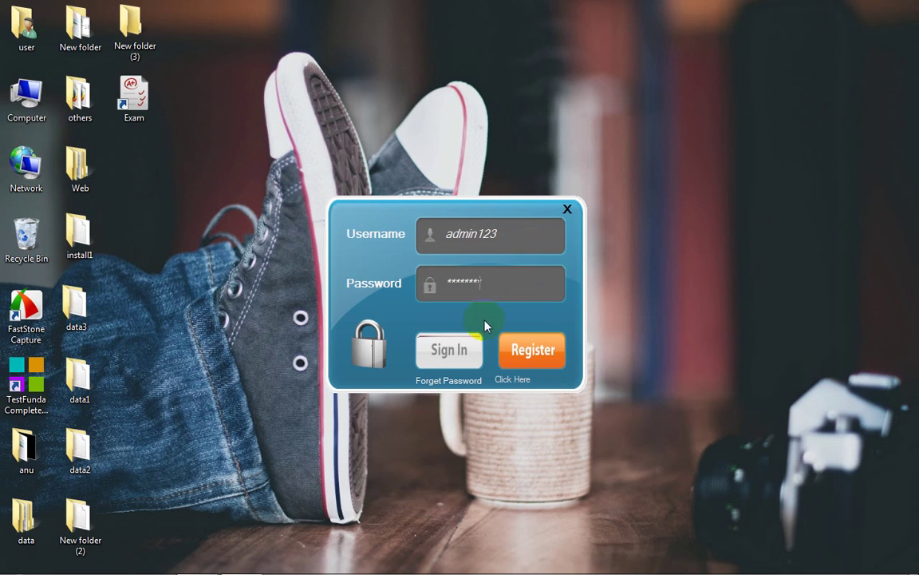
pyautogui.click(444, 357)
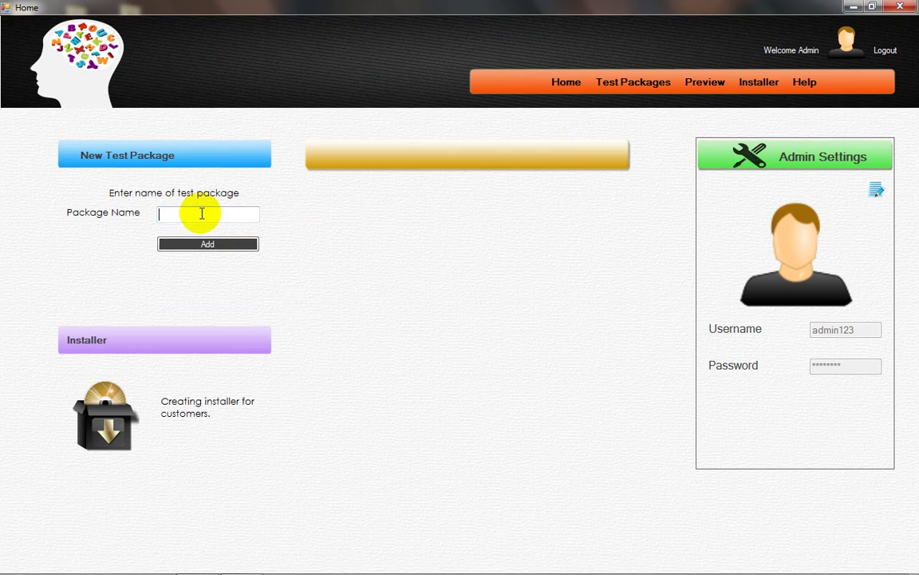
# Step: Create a test package named 'Package Name 1'
pyautogui.write('Package Name 1')
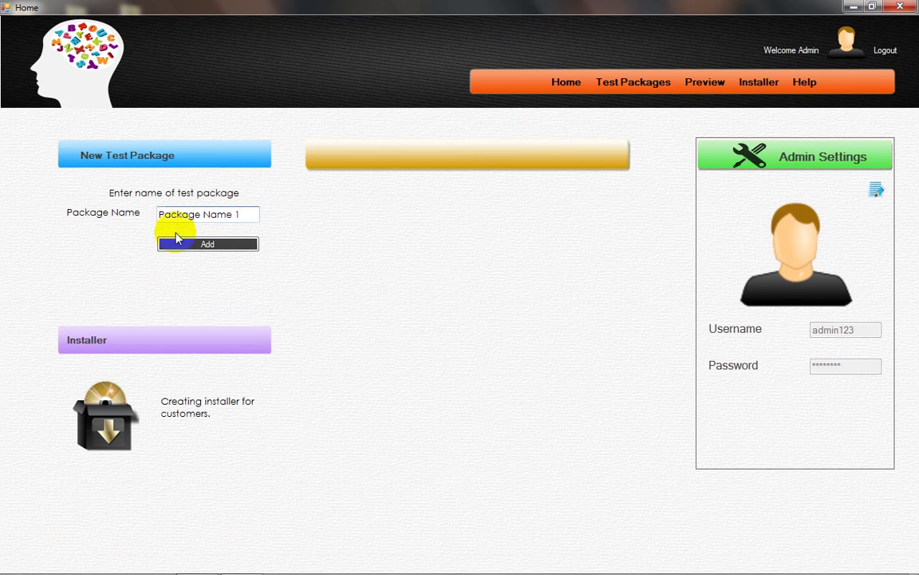
pyautogui.click(199, 245)
pyautogui.click(488, 342)
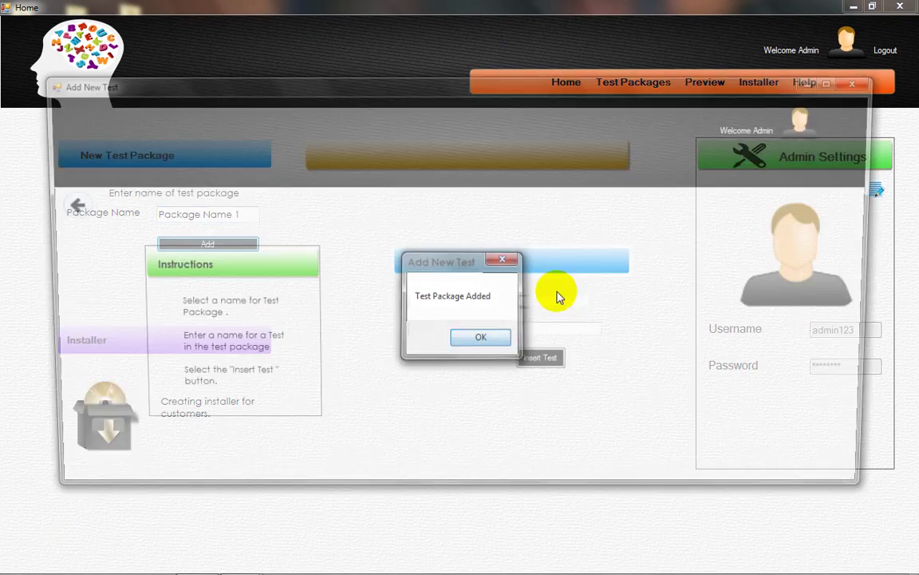
# Step: Add a test named 'Test 1' to Package Name 1
pyautogui.click(604, 306)
pyautogui.click(558, 403)
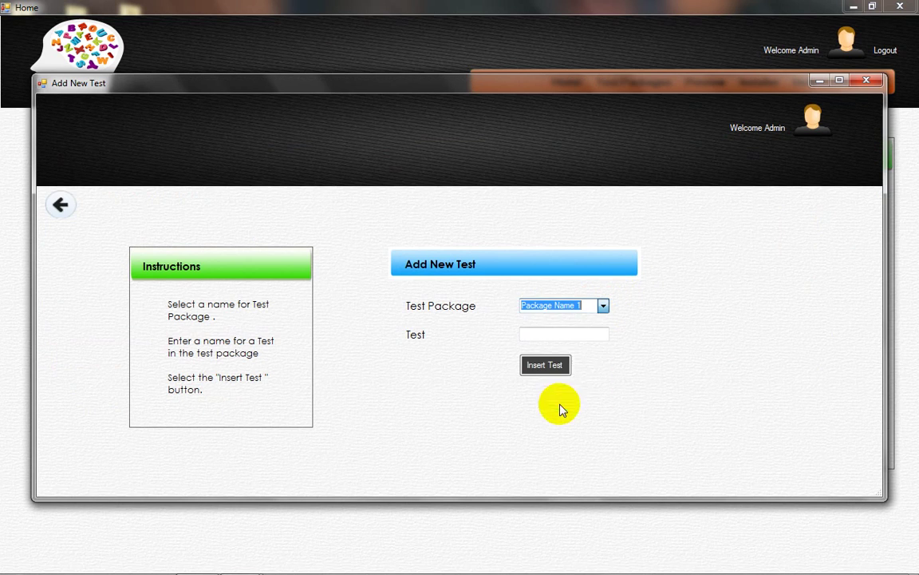
pyautogui.click(604, 333)
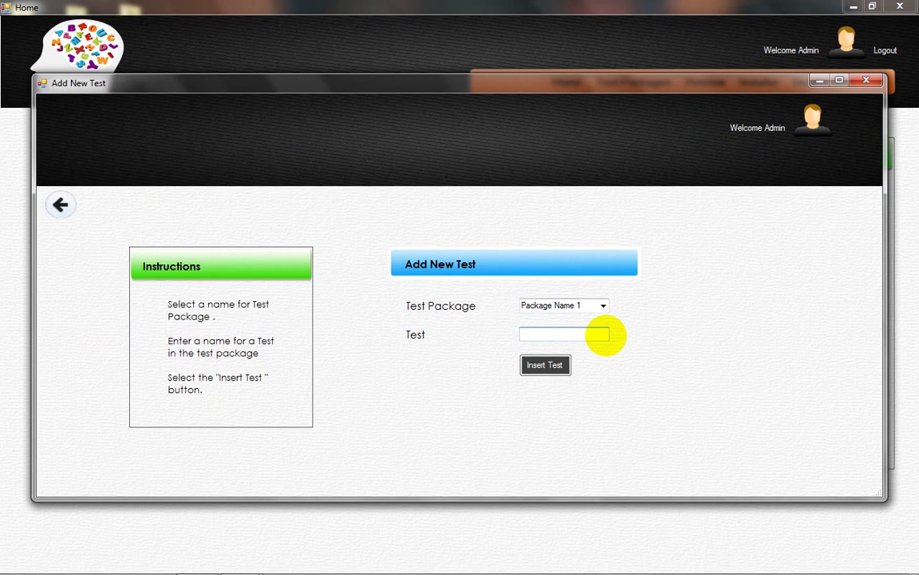
pyautogui.write('Test 1')
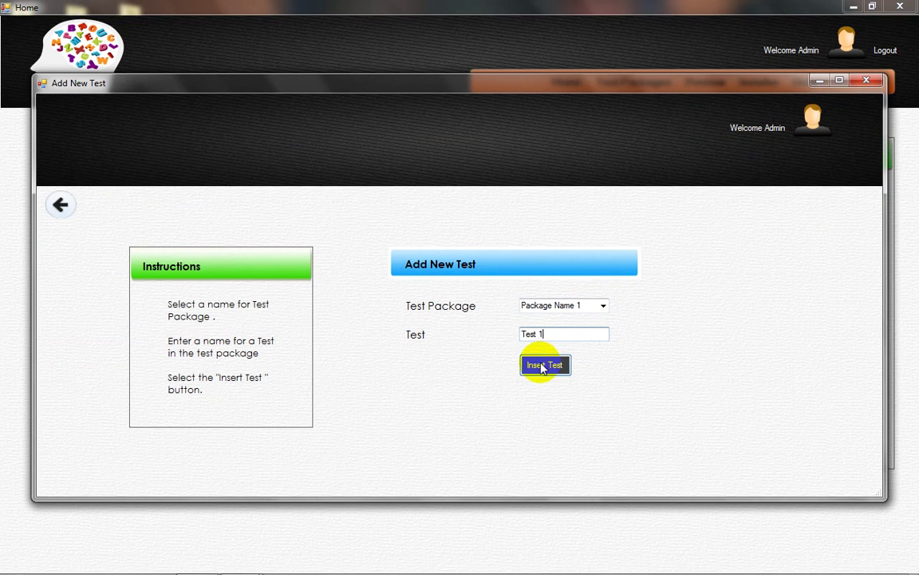
pyautogui.click(542, 365)
# Step: Pick Package Name 1 and Test 1 for a new section and enter its name
pyautogui.click(500, 341)
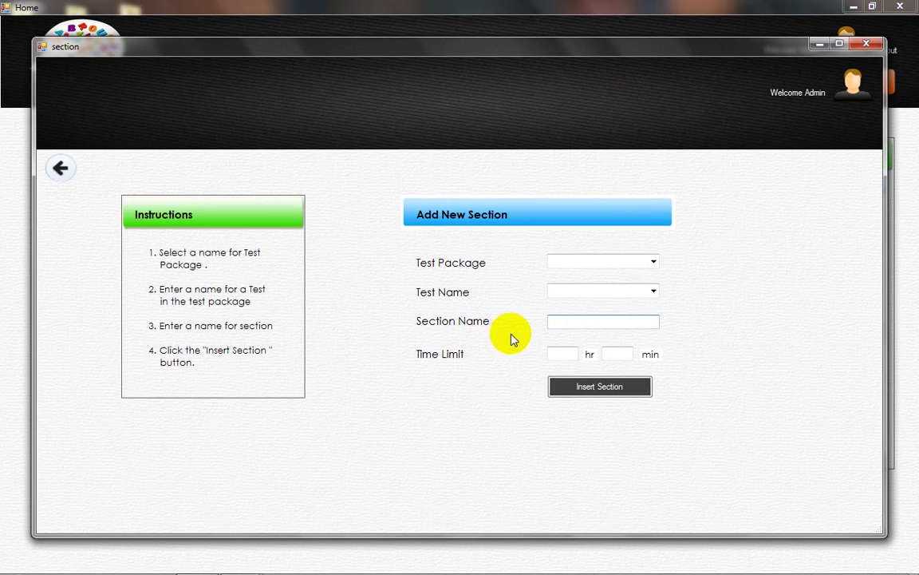
pyautogui.click(654, 262)
pyautogui.click(571, 356)
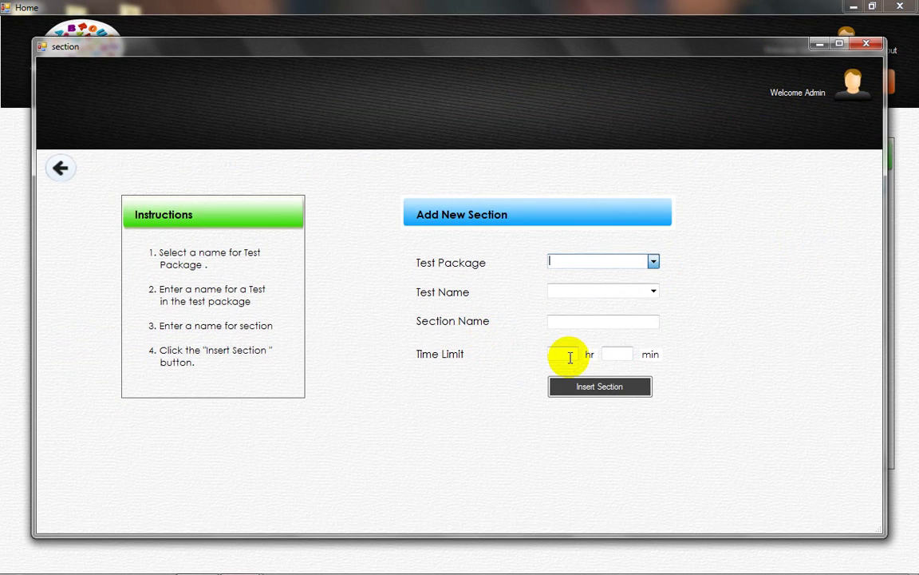
pyautogui.click(655, 292)
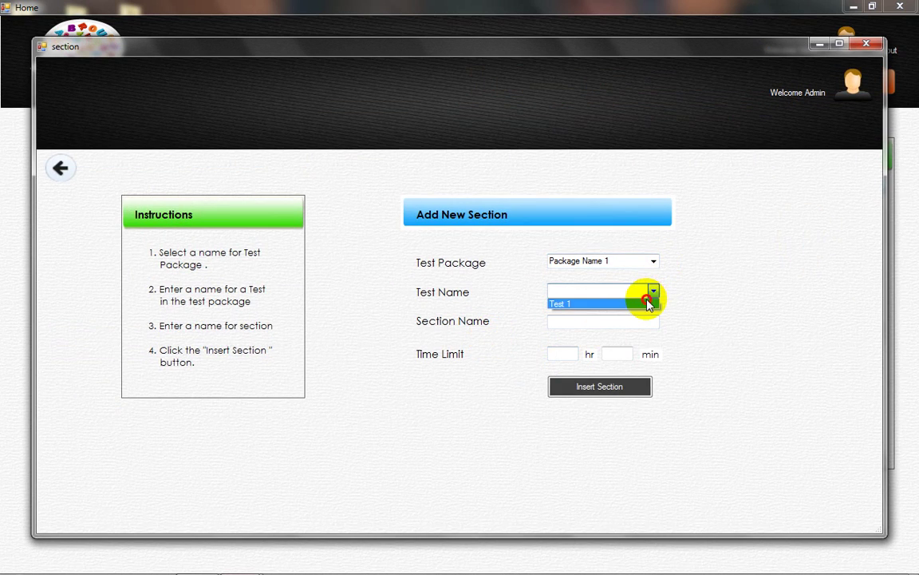
pyautogui.click(648, 303)
pyautogui.click(630, 323)
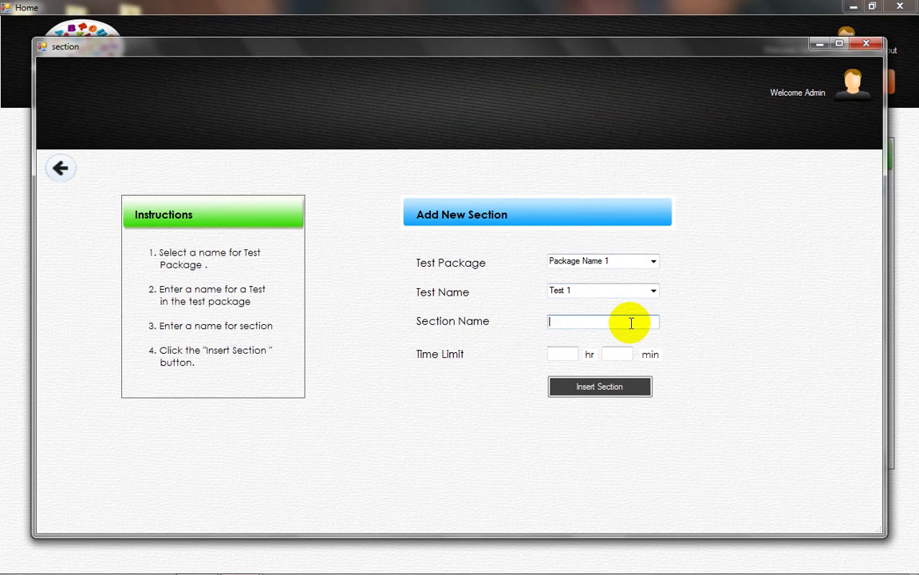
pyautogui.write('Section 1')
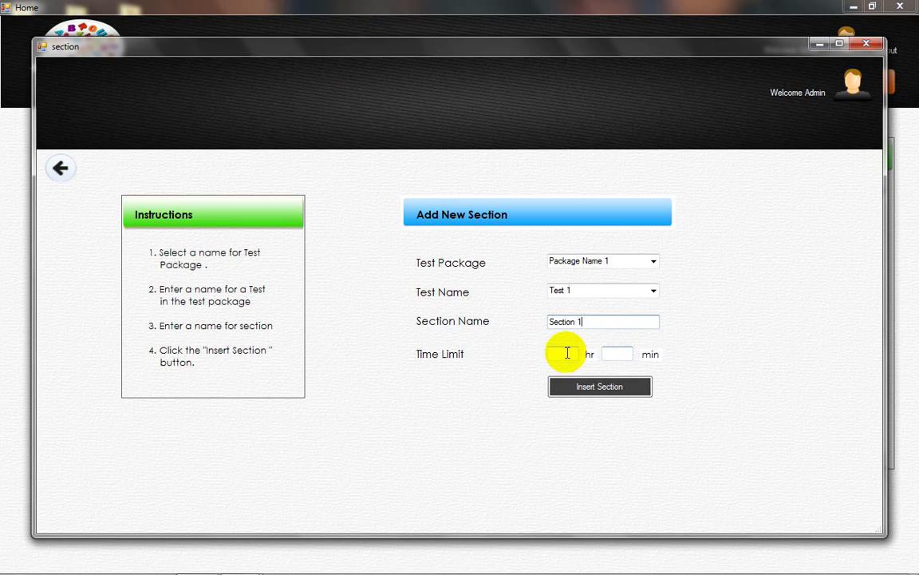
# Step: Give Section 1 a 0 hr 10 min time limit and insert it
pyautogui.click(561, 354)
pyautogui.write('0')
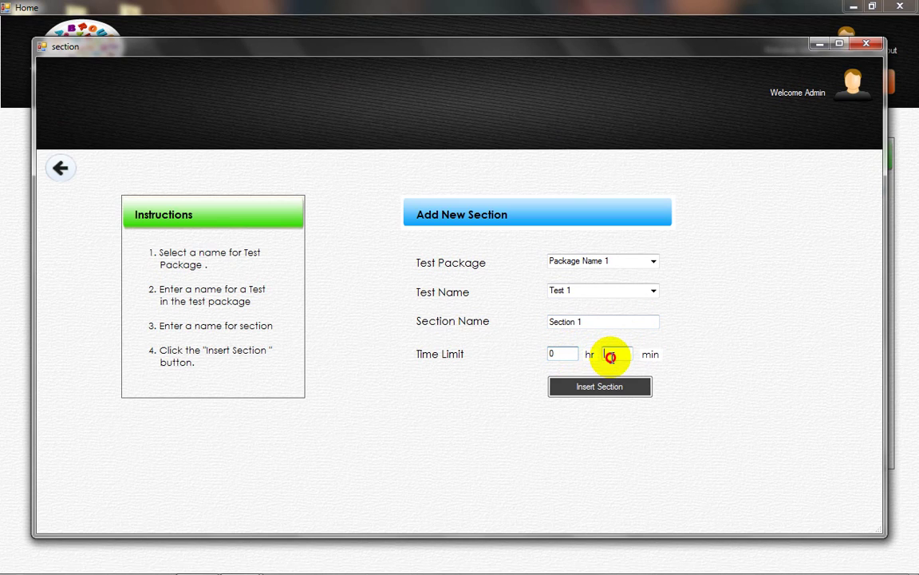
pyautogui.click(611, 357)
pyautogui.write('10')
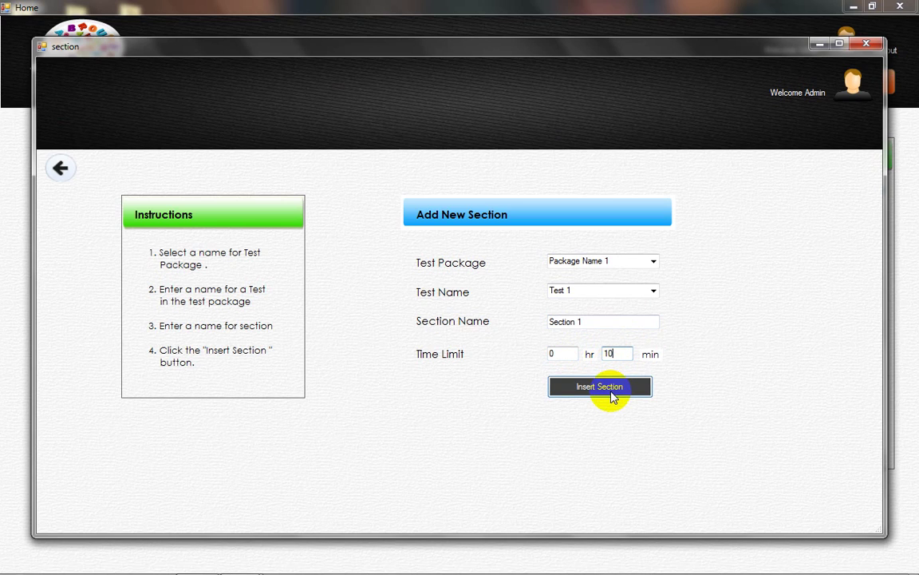
pyautogui.click(611, 397)
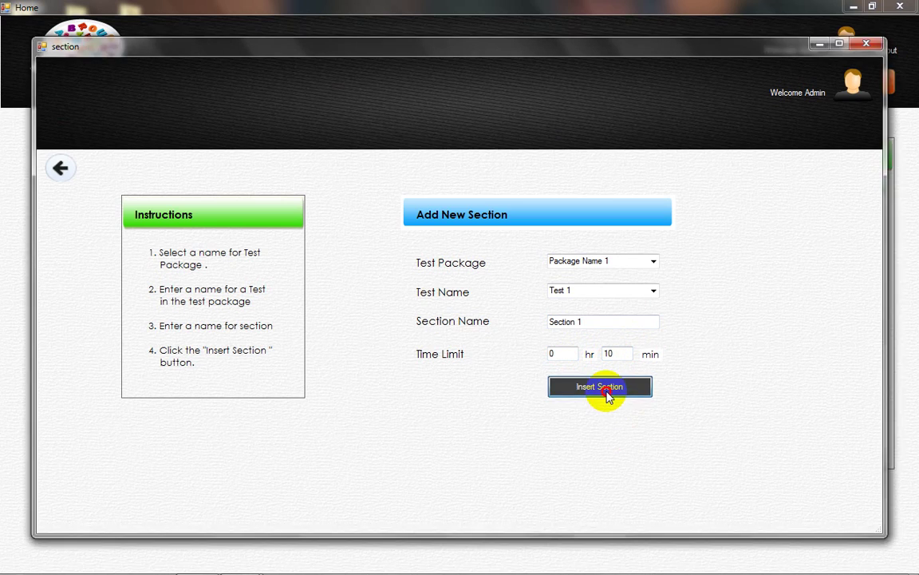
pyautogui.click(471, 337)
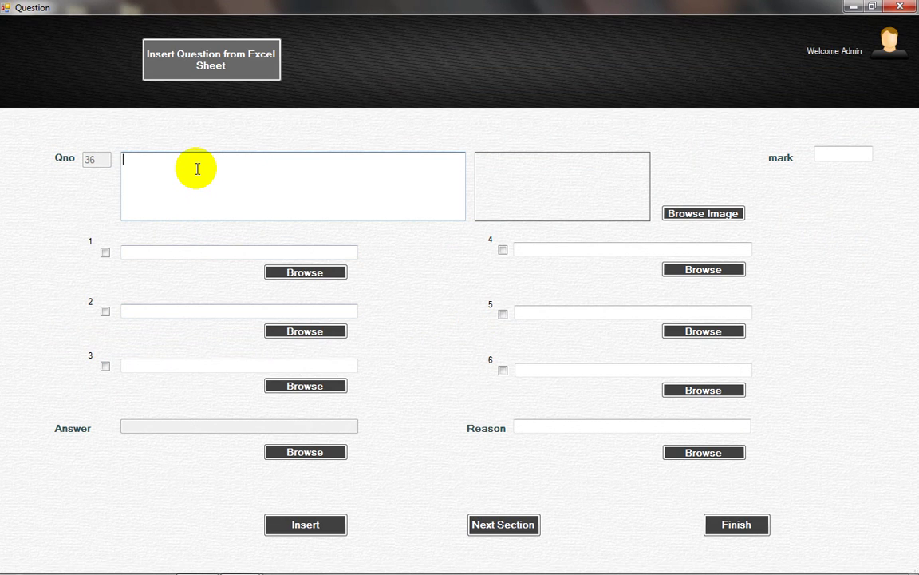
# Step: Enter question 36's text and its four options, Option 1 through Option 4
pyautogui.write('This is Question 1')
pyautogui.click(165, 252)
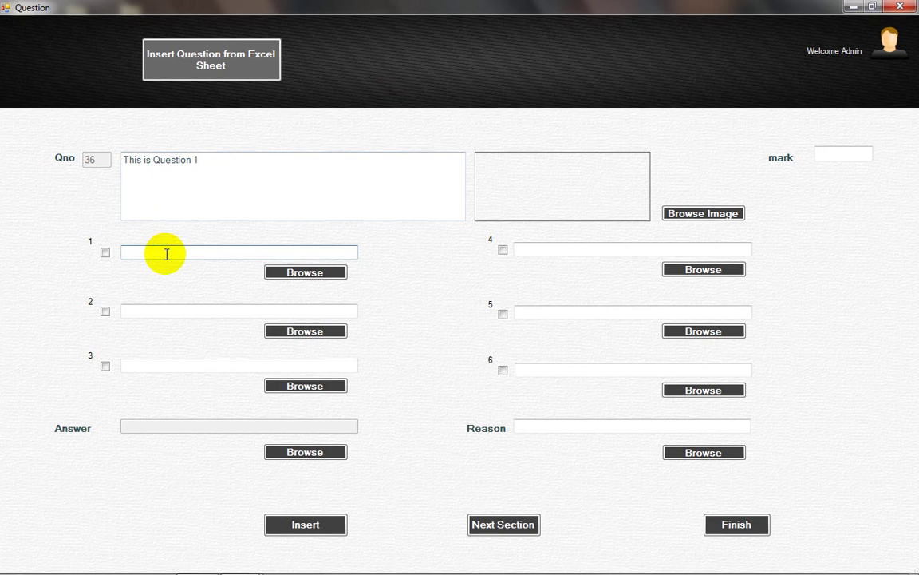
pyautogui.write('Option 1')
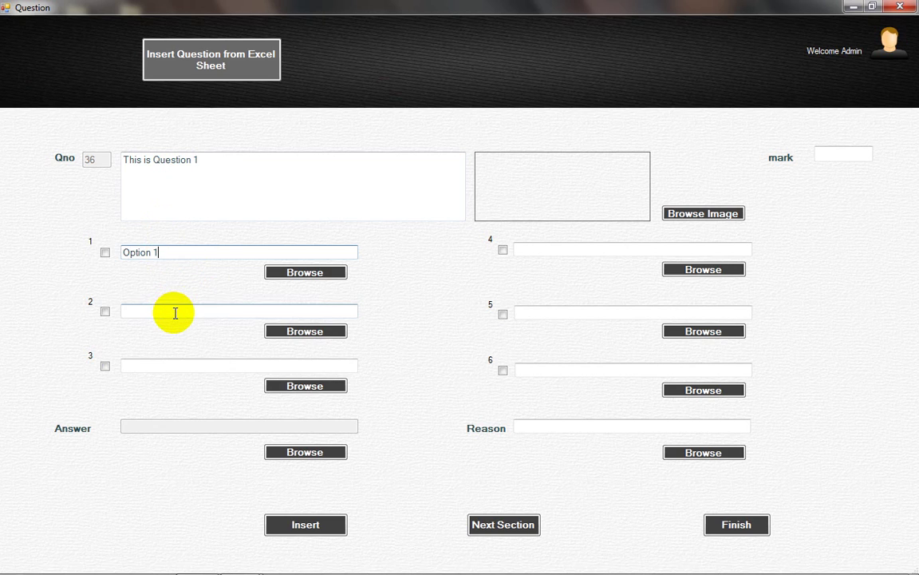
pyautogui.click(175, 312)
pyautogui.write('Op')
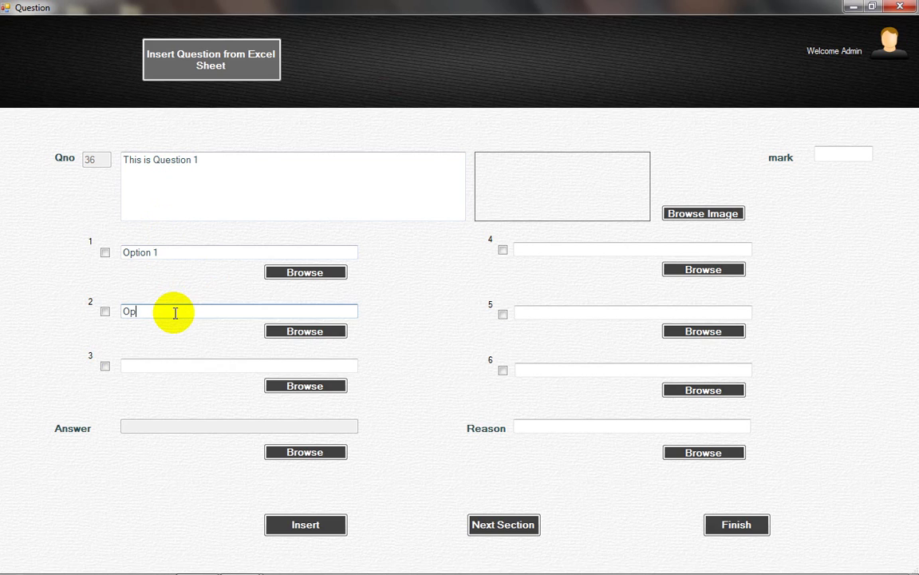
pyautogui.write('tion 2')
pyautogui.click(179, 369)
pyautogui.write('Option')
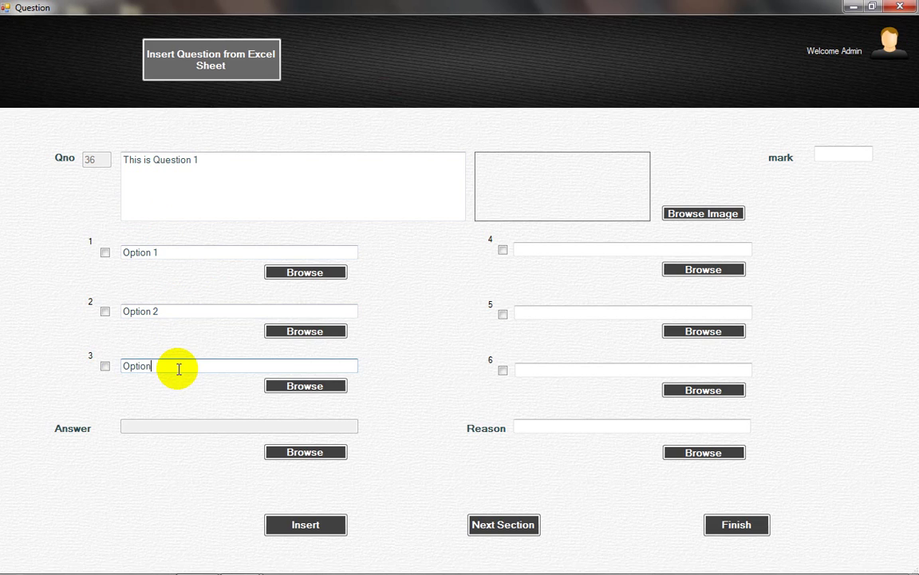
pyautogui.write('3')
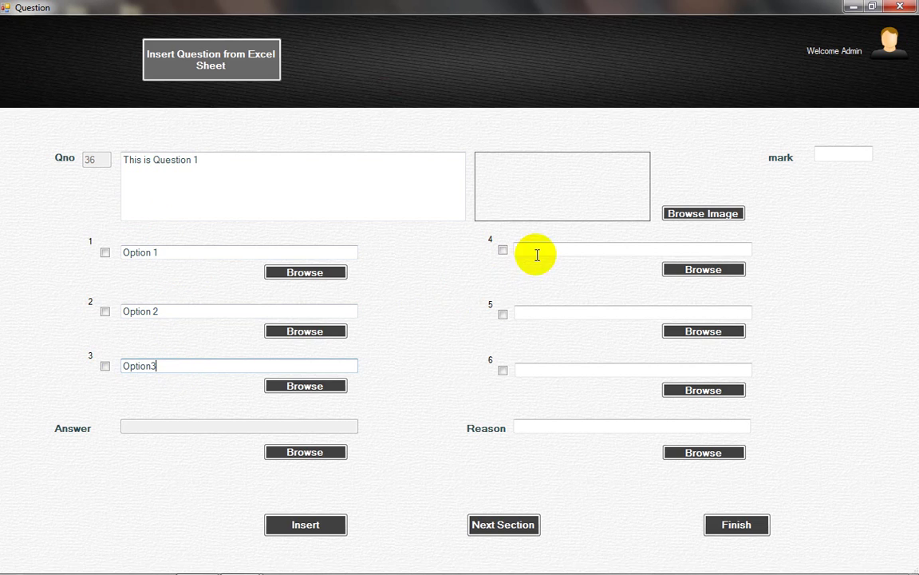
pyautogui.click(546, 249)
pyautogui.write('Opt')
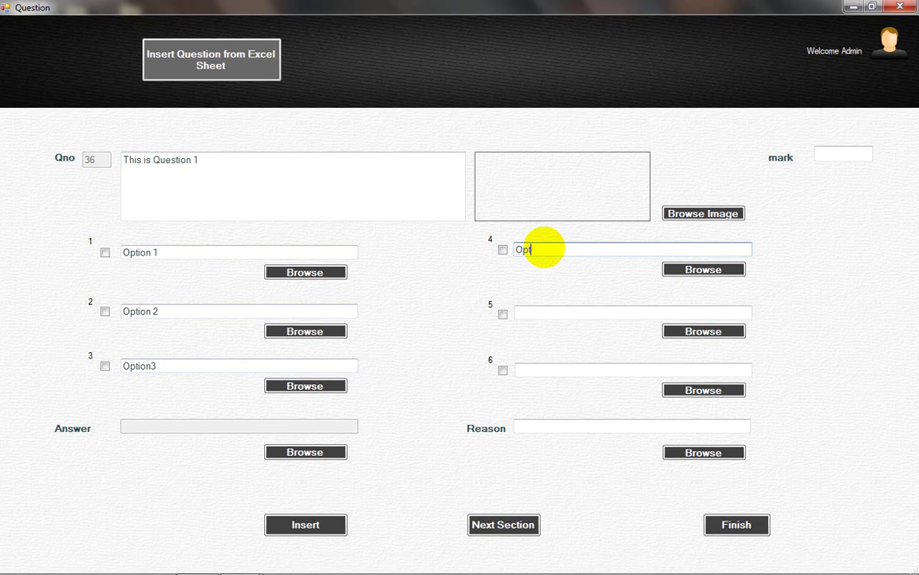
pyautogui.write('ion 4')
# Step: Mark Option 3 as the correct answer and save question 36
pyautogui.click(104, 368)
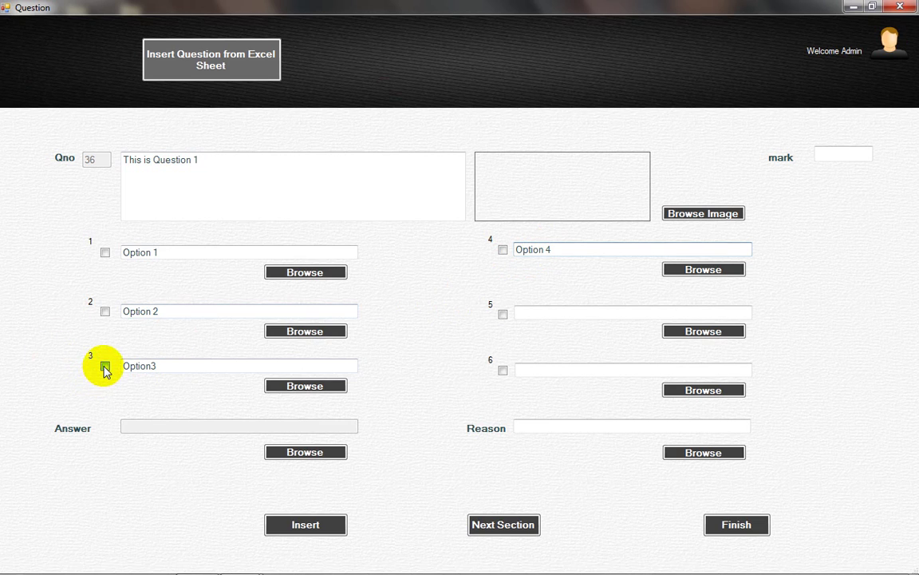
pyautogui.click(149, 367)
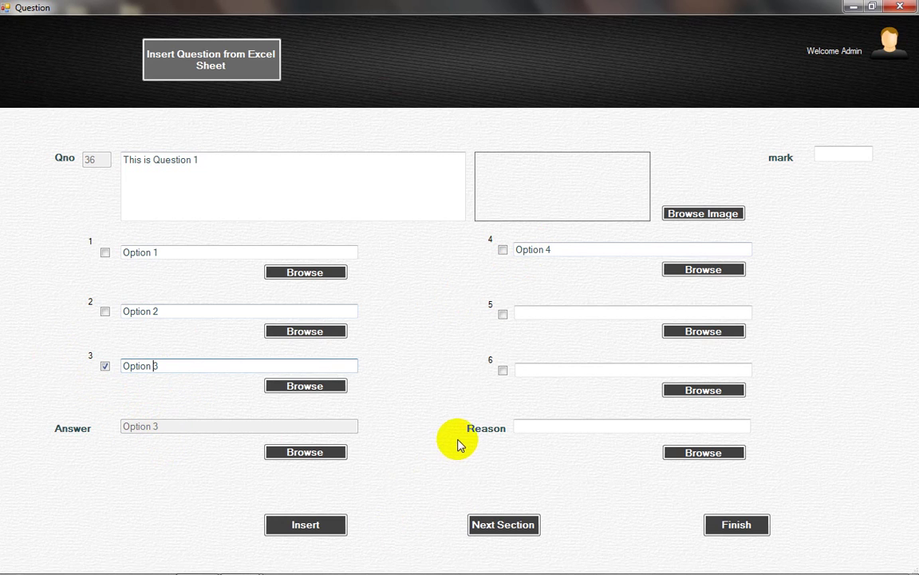
pyautogui.click(303, 525)
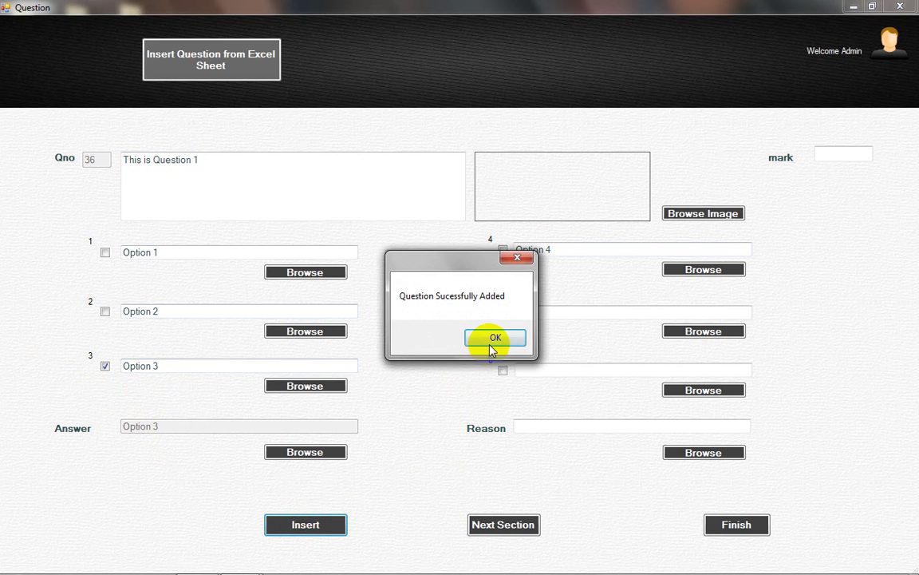
pyautogui.click(497, 337)
pyautogui.click(197, 171)
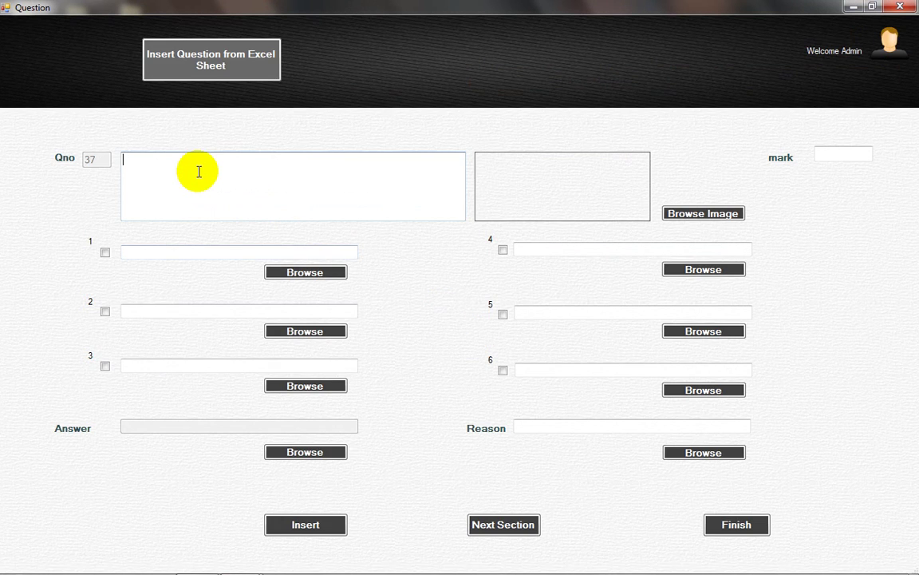
# Step: Enter the image question text and Option 1 with the Chrysanthemum picture
pyautogui.write('T')
pyautogui.write('hi')
pyautogui.write('s is a image')
pyautogui.write(' ouestion')
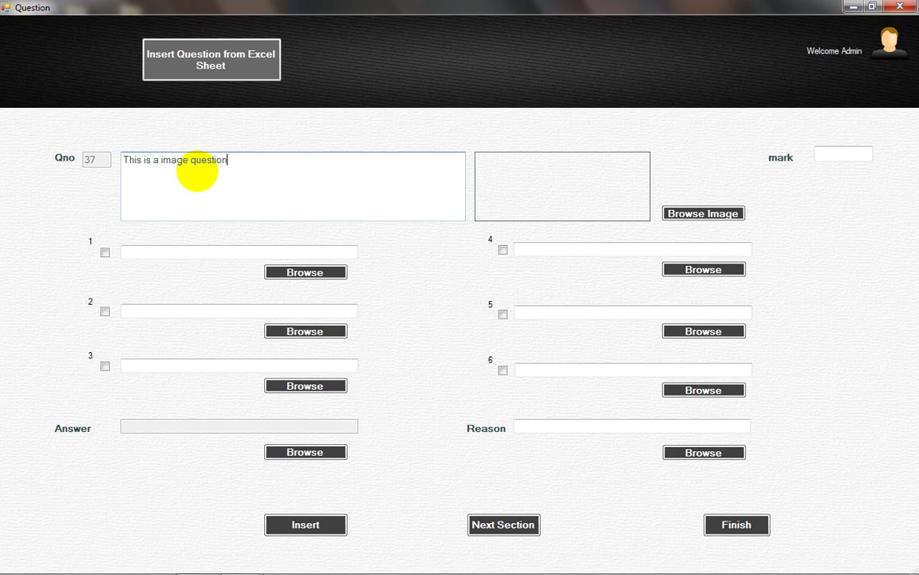
pyautogui.click(192, 250)
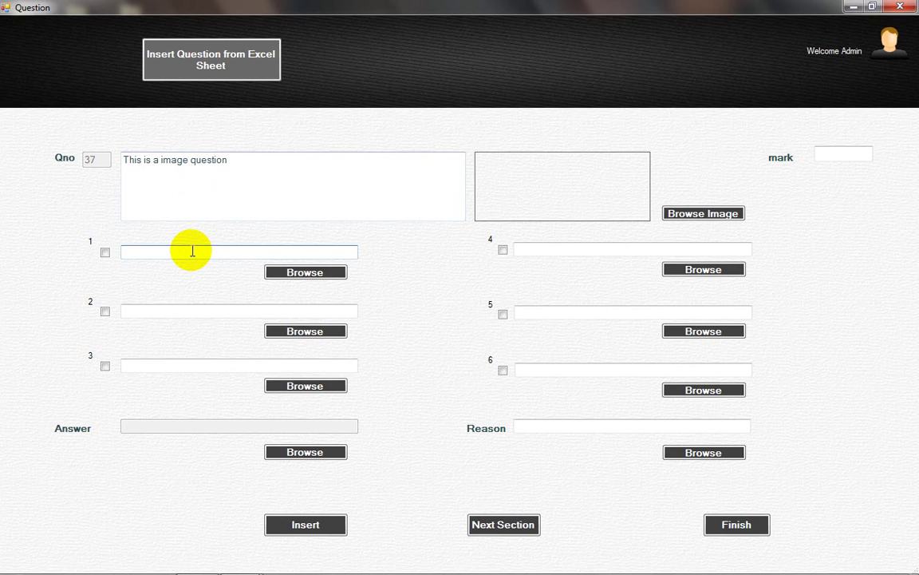
pyautogui.write('Option 1')
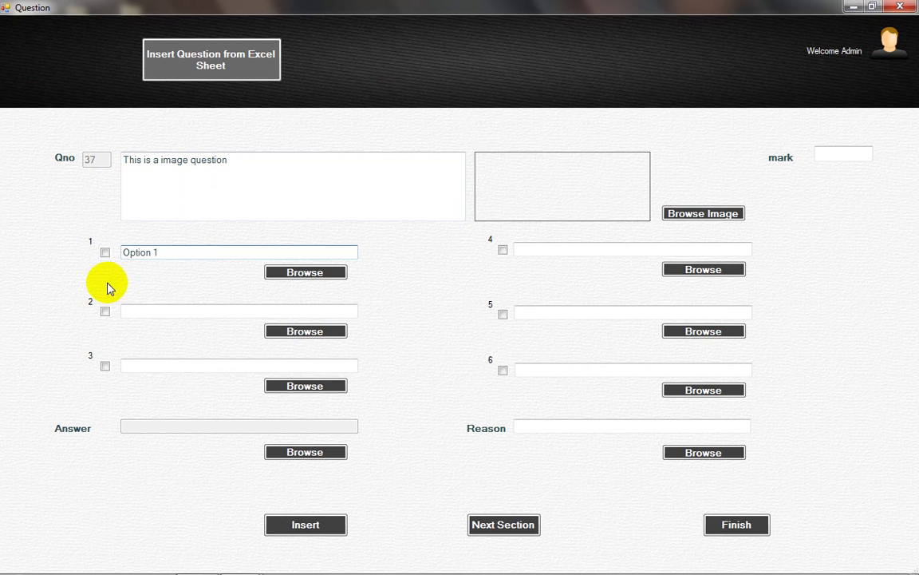
pyautogui.click(317, 272)
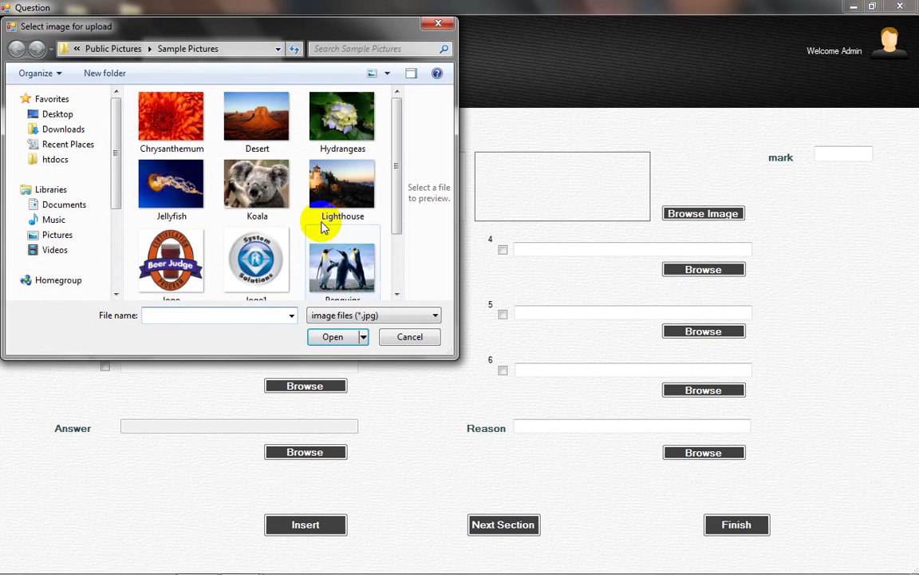
pyautogui.doubleClick(180, 124)
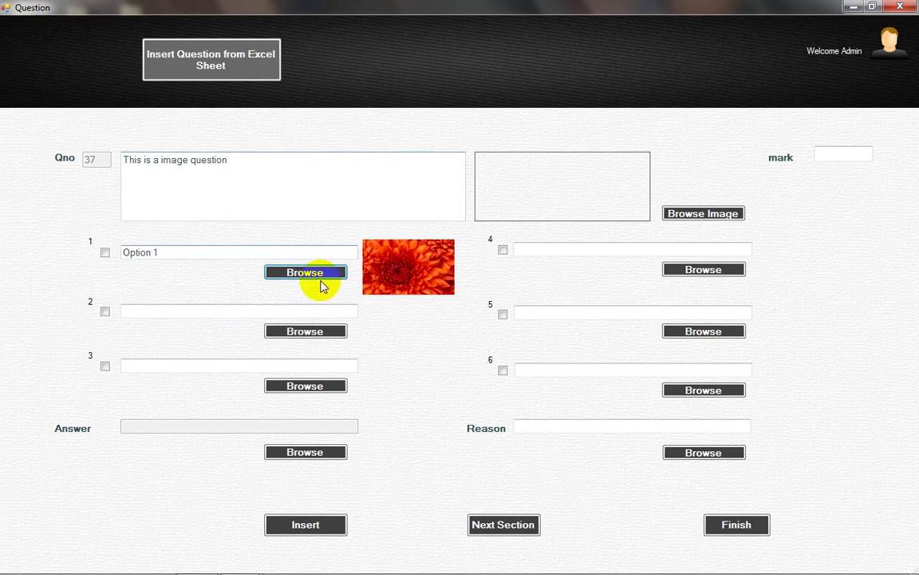
# Step: Add Option 2 with the Desert picture, mark it correct, and save question 37
pyautogui.click(146, 310)
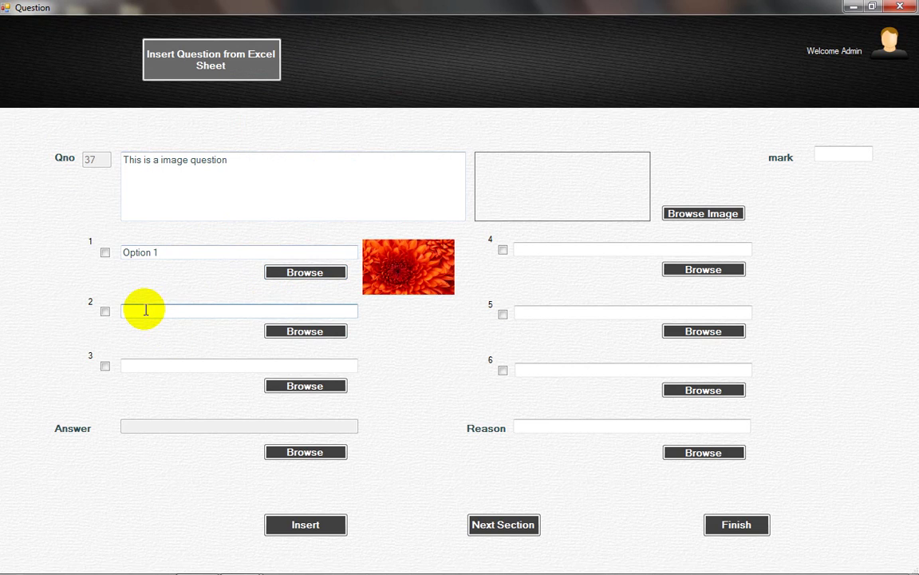
pyautogui.write('Option 2')
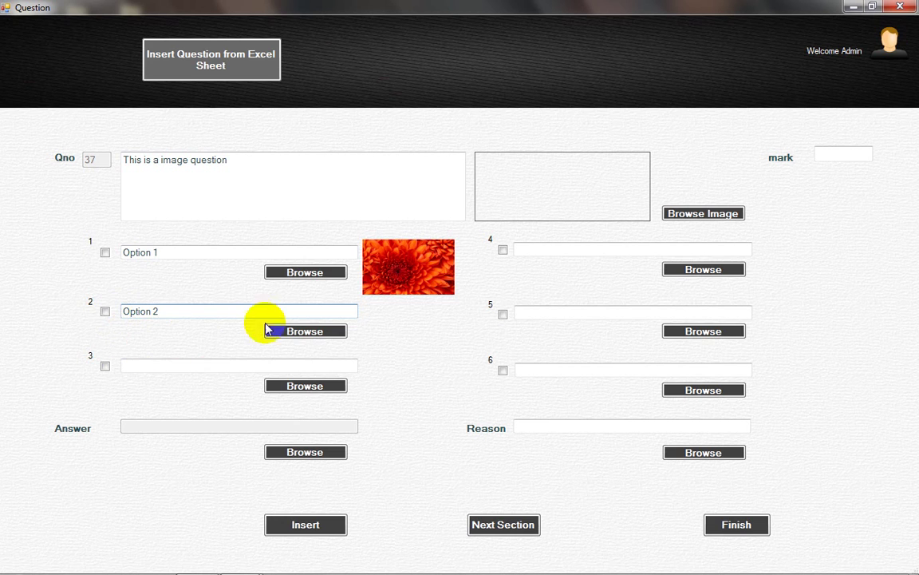
pyautogui.click(289, 338)
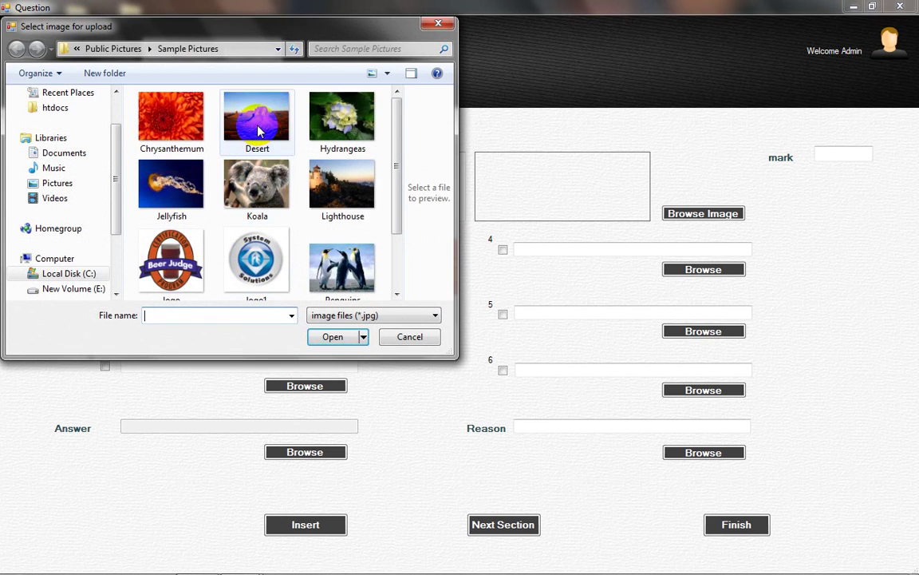
pyautogui.doubleClick(257, 131)
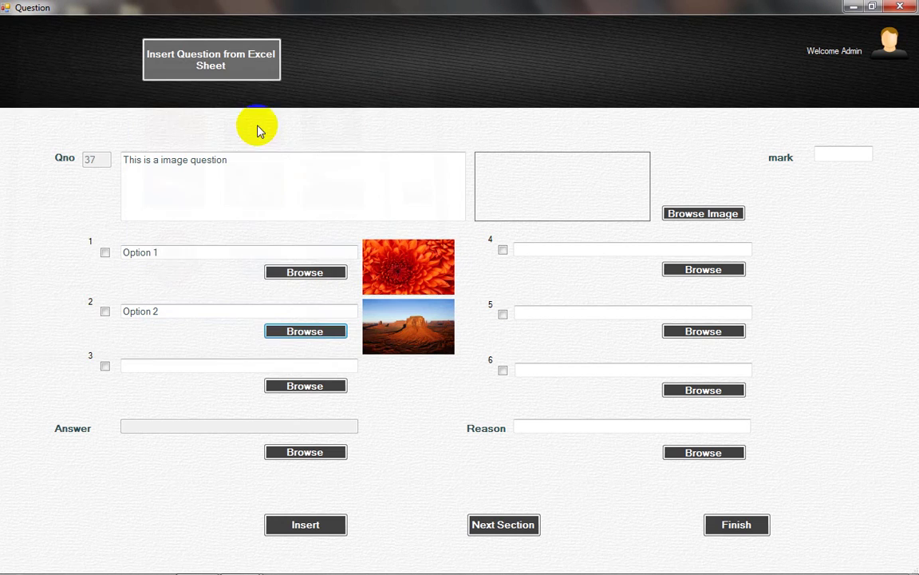
pyautogui.click(104, 312)
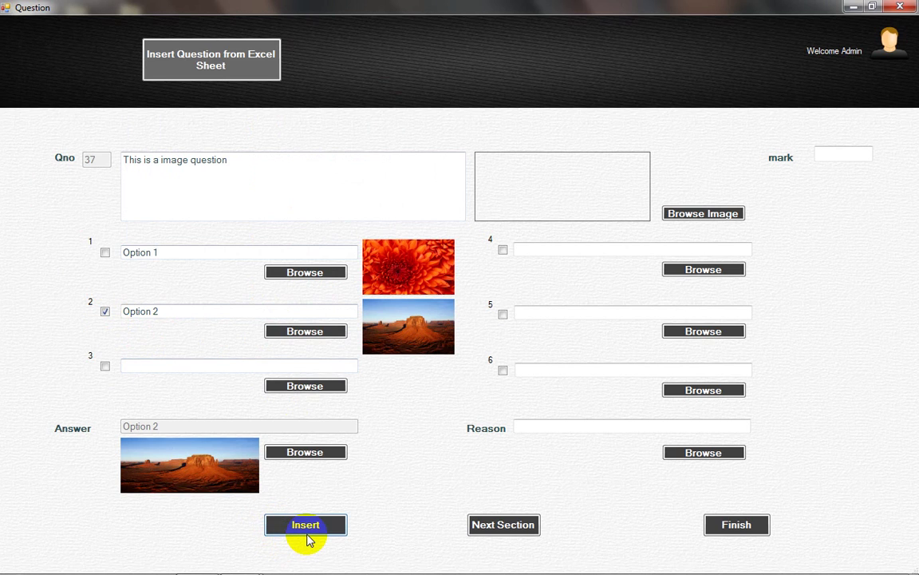
pyautogui.click(305, 526)
pyautogui.click(509, 336)
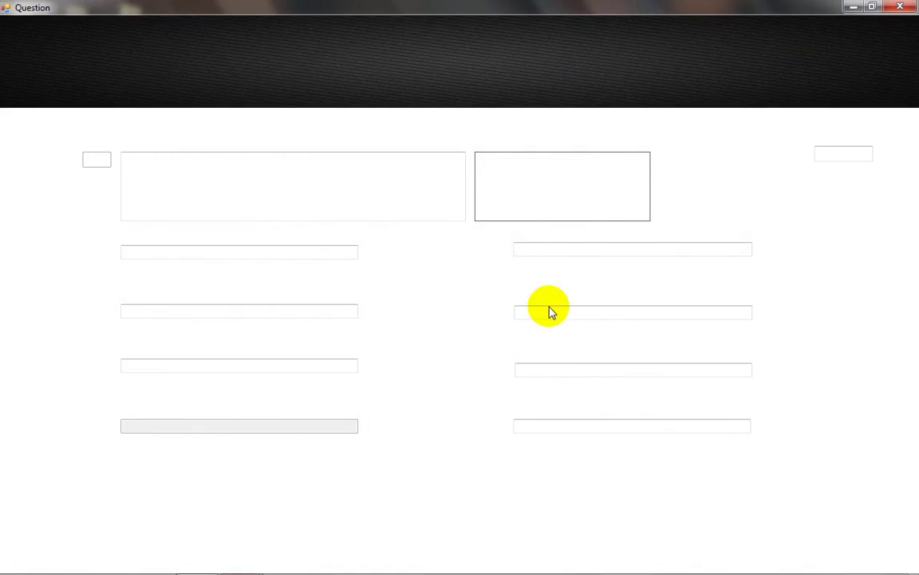
# Step: Finish question entry and select Package Name 1, Test 1, Section 1 in Preview
pyautogui.click(736, 526)
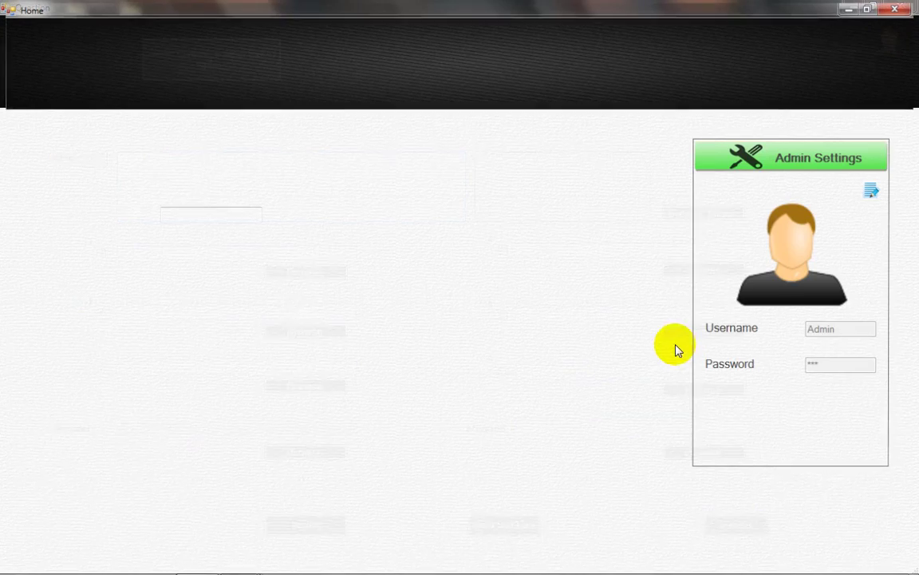
pyautogui.click(704, 82)
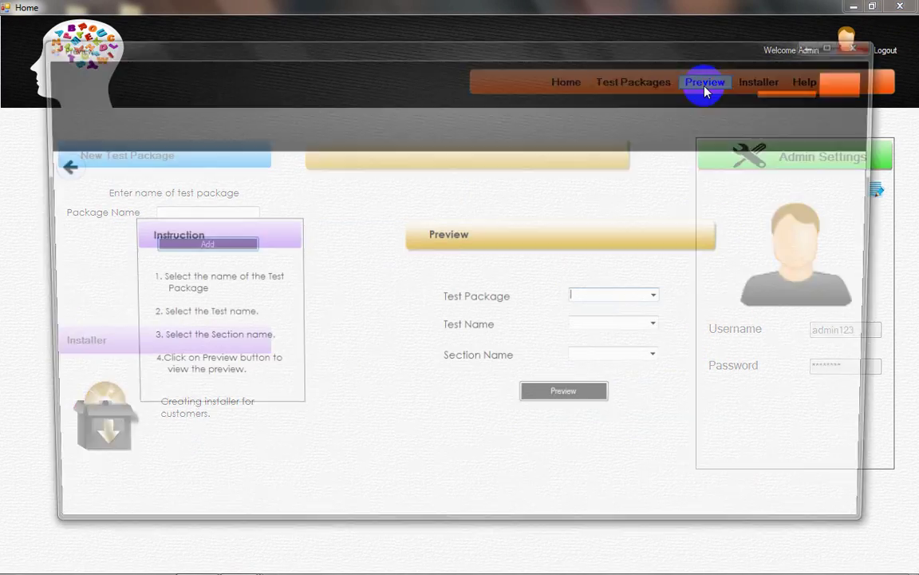
pyautogui.click(663, 298)
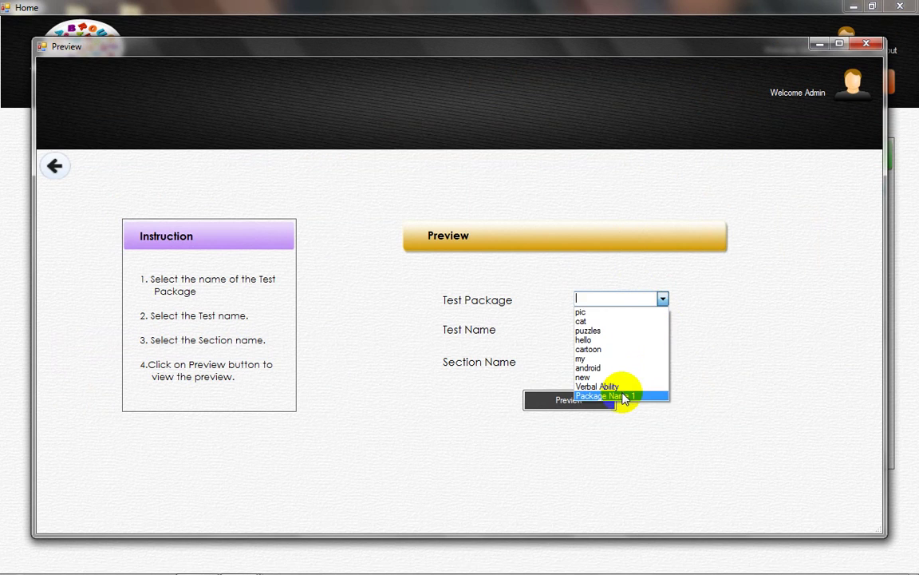
pyautogui.click(625, 397)
pyautogui.click(663, 328)
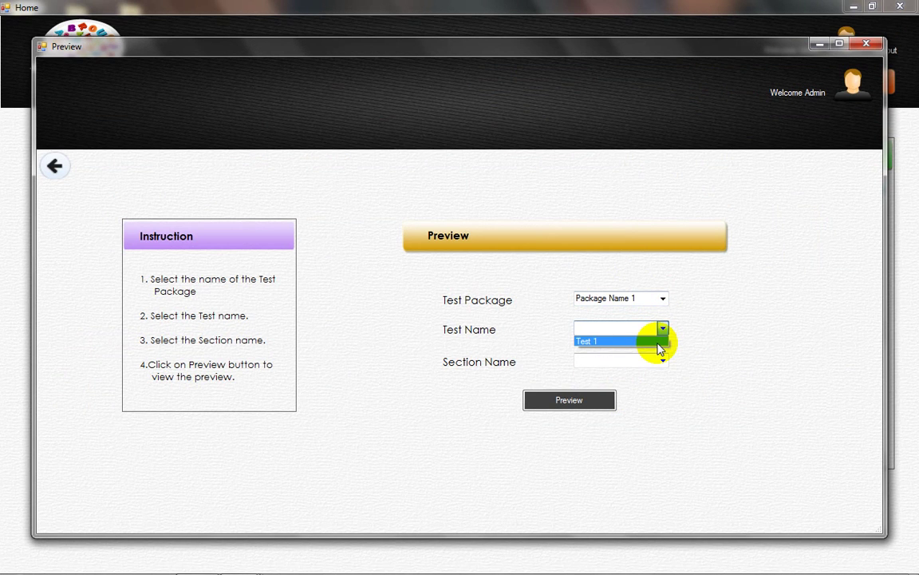
pyautogui.click(659, 345)
pyautogui.click(662, 362)
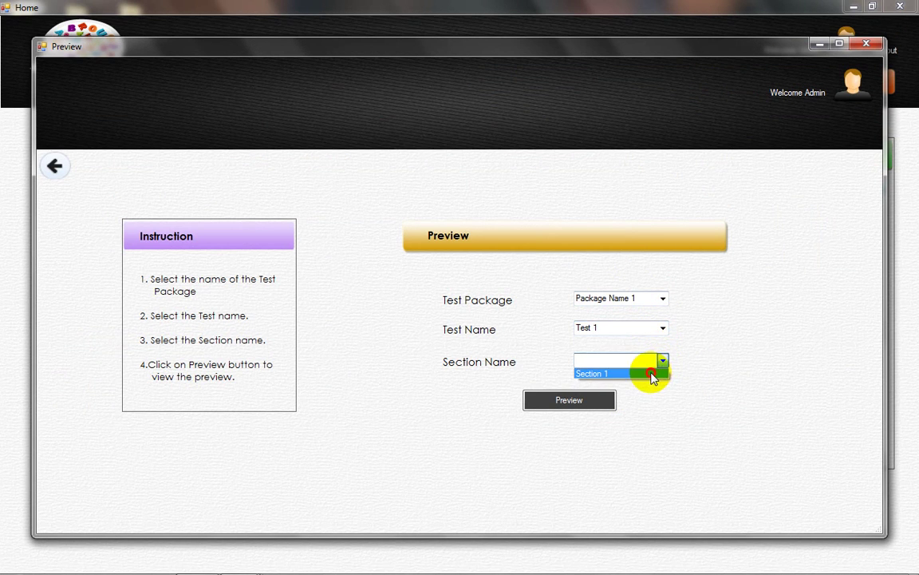
pyautogui.click(653, 374)
# Step: Page through both previewed questions of Section 1, then finish the preview
pyautogui.click(583, 402)
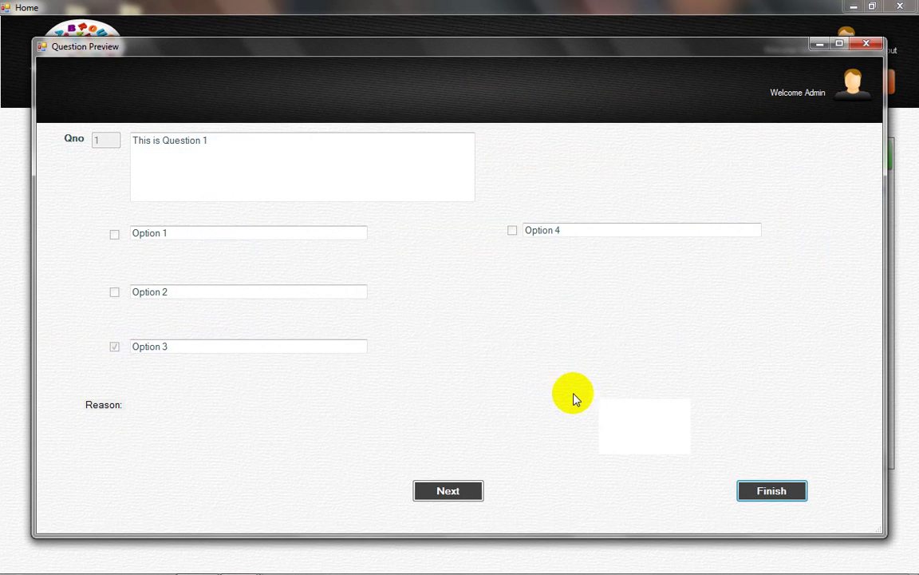
pyautogui.click(439, 490)
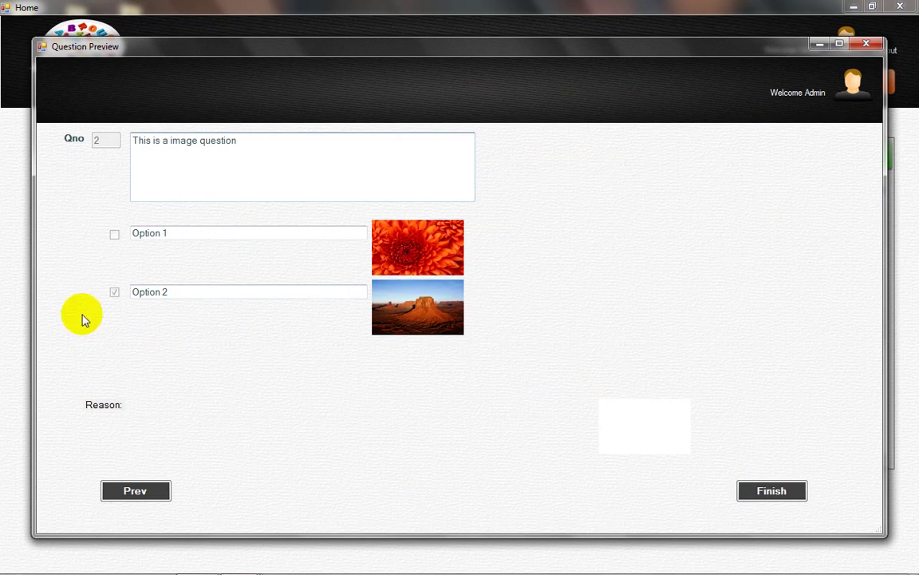
pyautogui.click(751, 488)
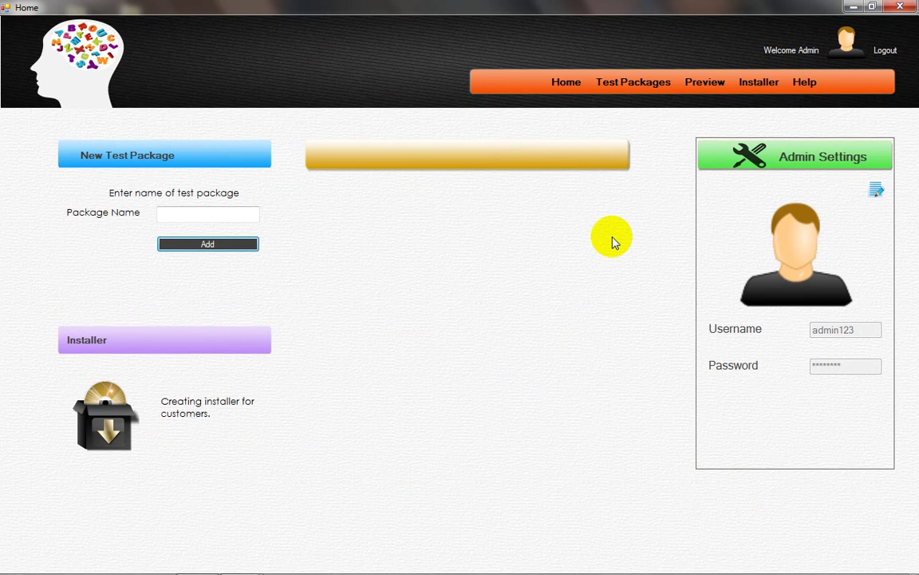
# Step: In Create Installer, enter the customer's name and move Verbal Ability and Package Name 1 to Selected Packages
pyautogui.click(762, 92)
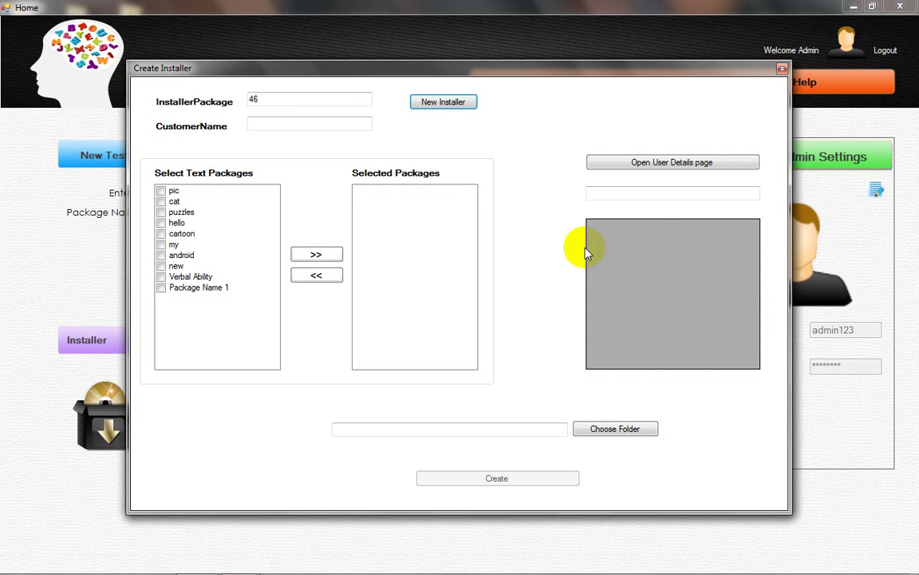
pyautogui.click(256, 124)
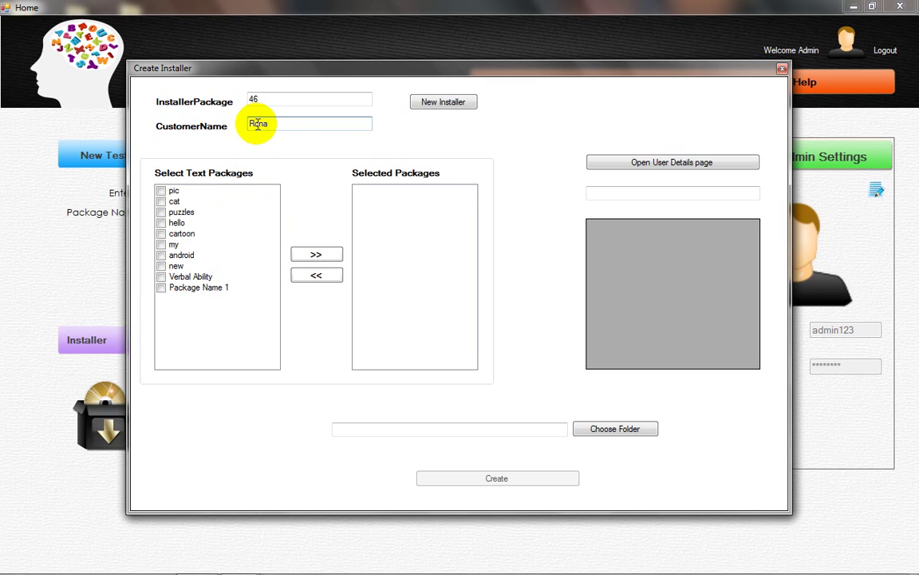
pyautogui.click(164, 279)
pyautogui.click(163, 289)
pyautogui.click(162, 288)
pyautogui.click(164, 277)
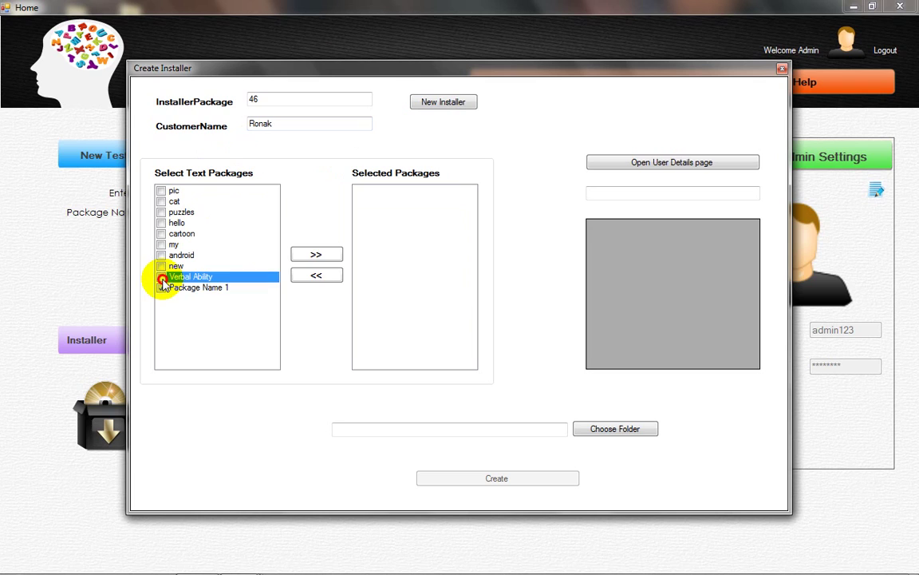
pyautogui.click(164, 277)
pyautogui.click(302, 256)
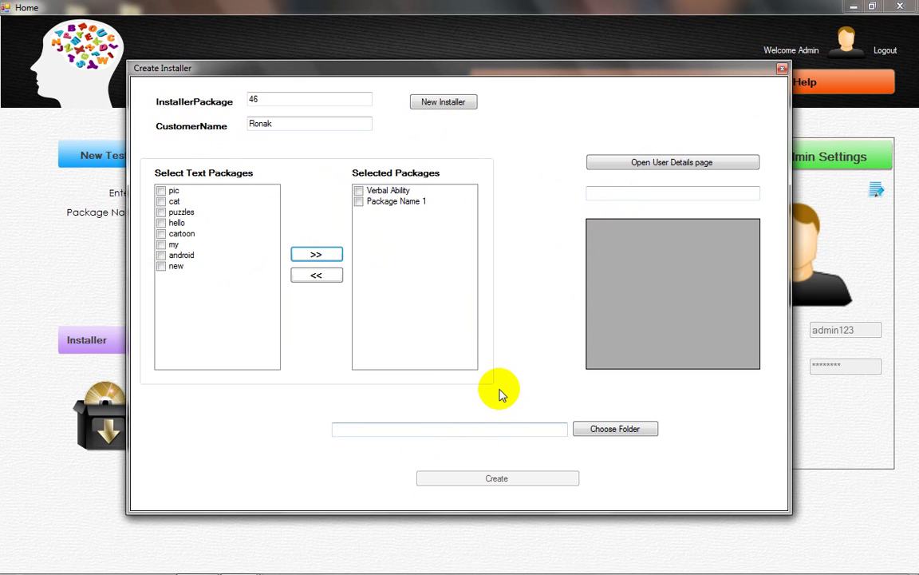
# Step: Launch Microsoft Office Excel 2007 from a Start menu search for 'exc'
pyautogui.press('super')
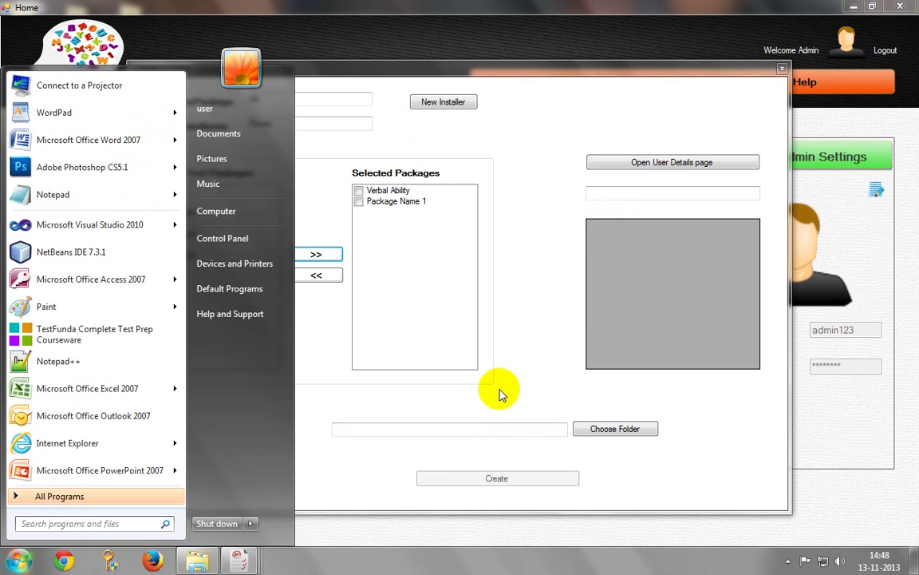
pyautogui.press('Escape')
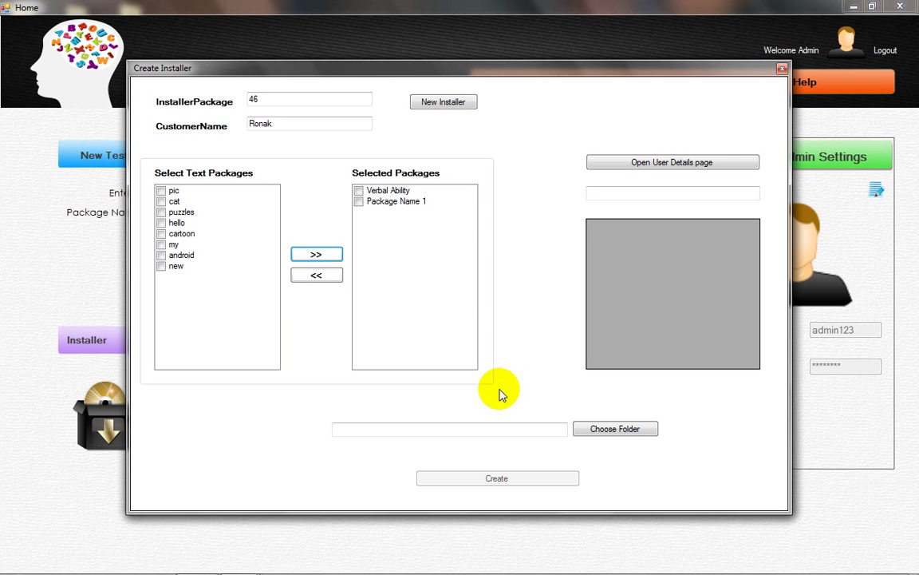
pyautogui.press('super')
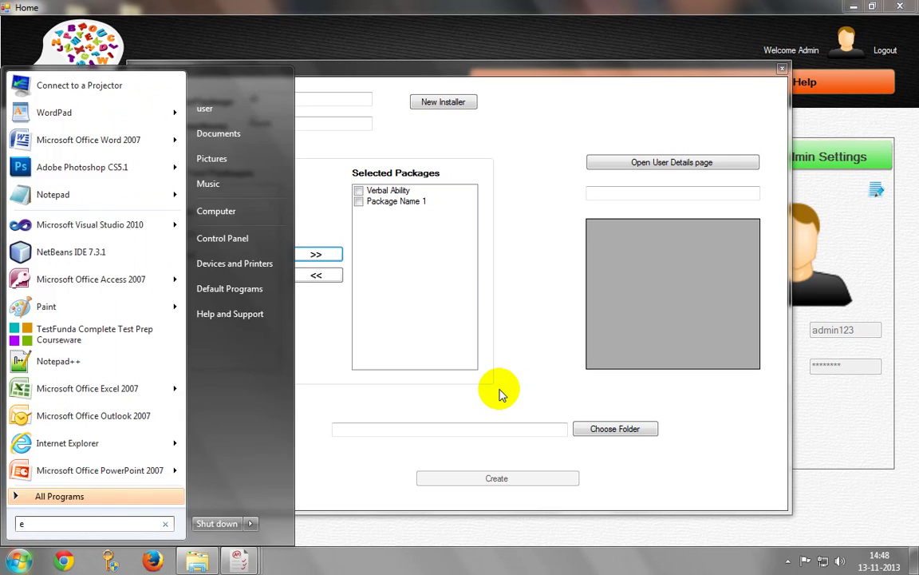
pyautogui.write('exc')
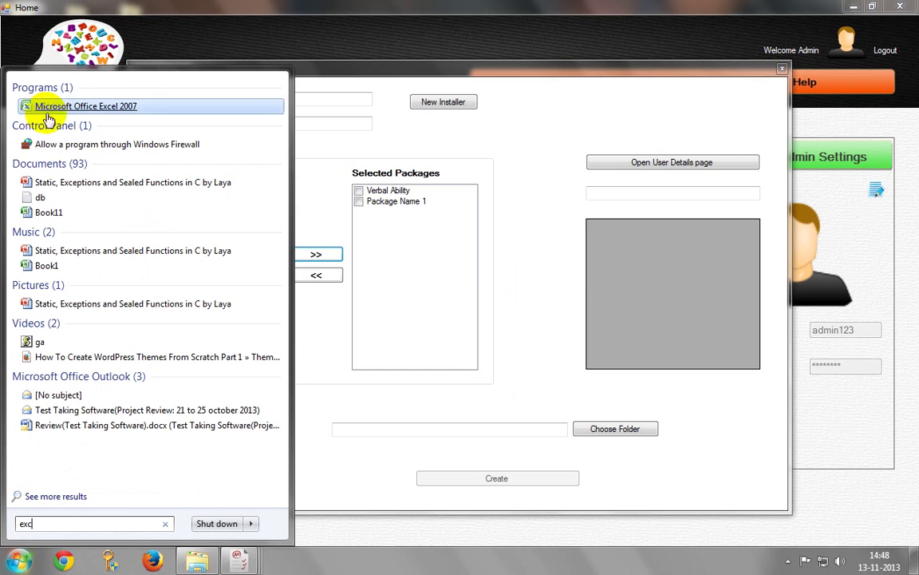
pyautogui.click(67, 105)
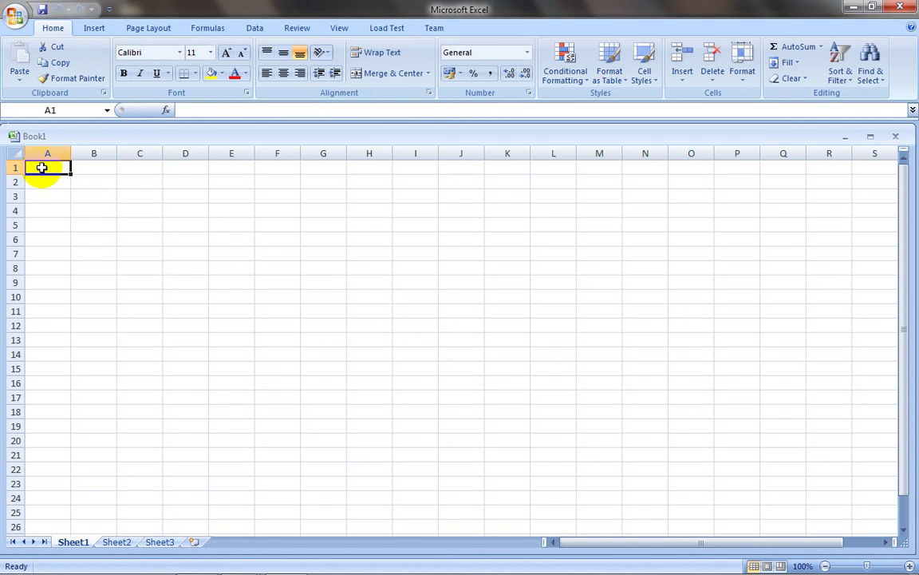
# Step: Enter two usernames in A1:A2 and their passwords in B1:B2
pyautogui.write('Ronak')
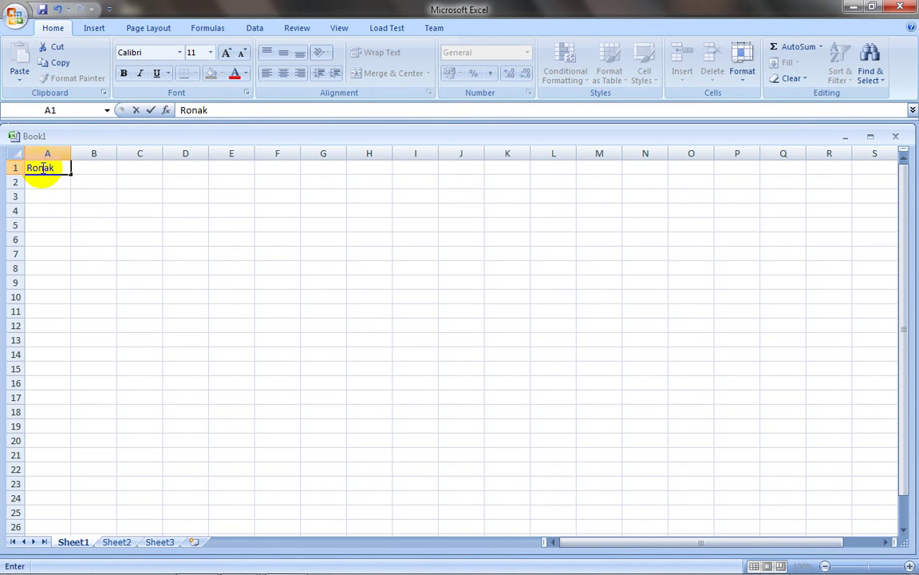
pyautogui.click(85, 169)
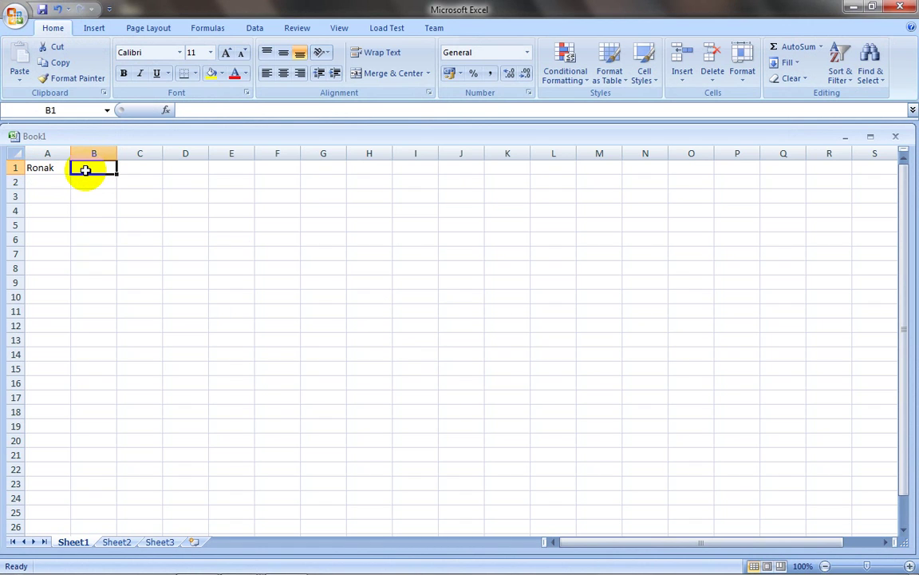
pyautogui.write('123')
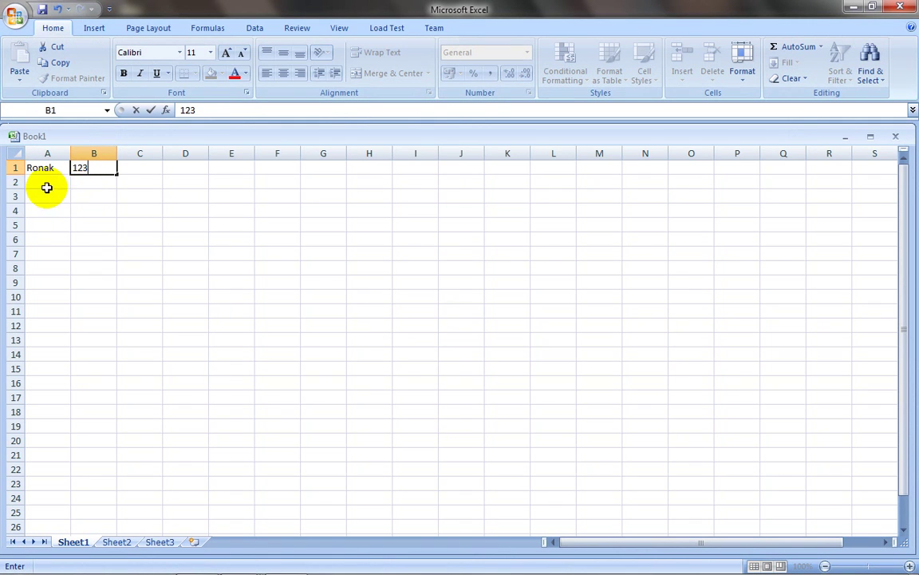
pyautogui.click(46, 184)
pyautogui.click(36, 168)
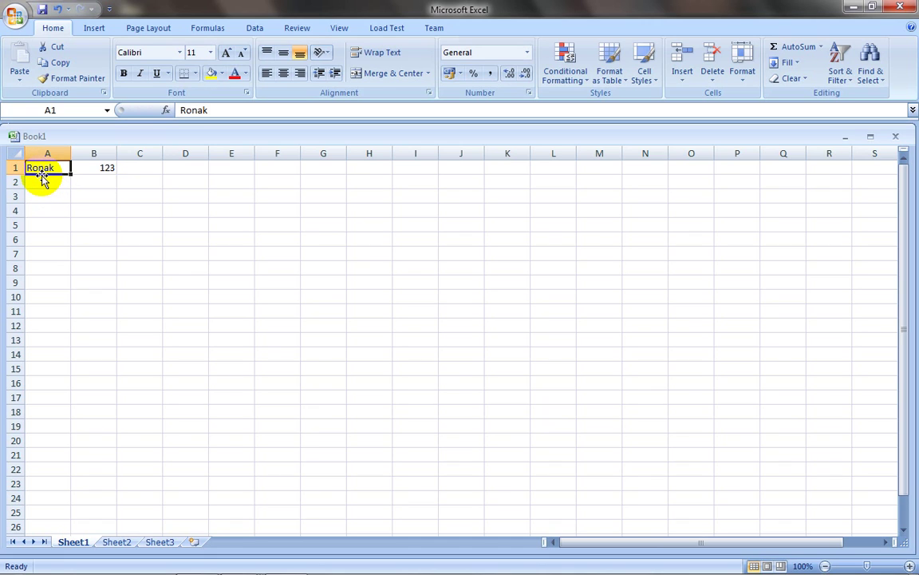
pyautogui.click(42, 181)
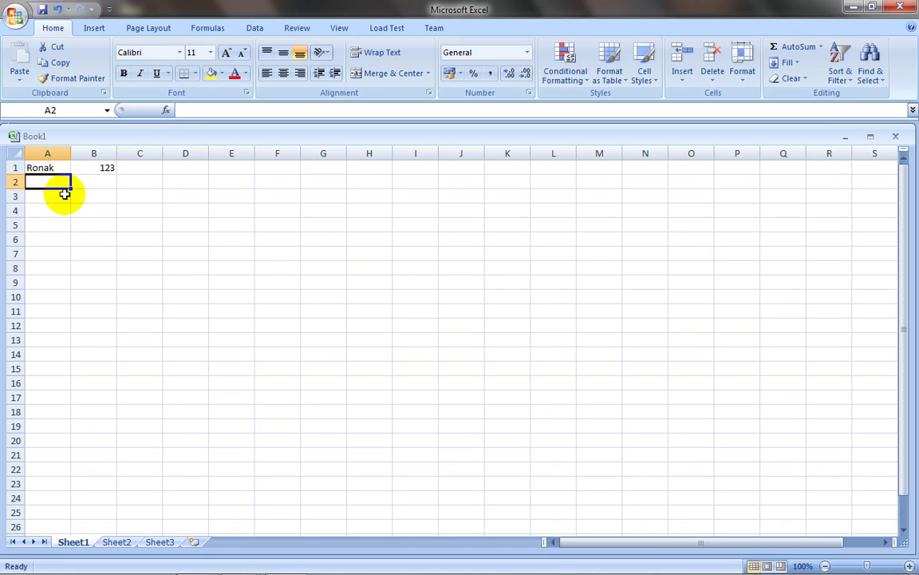
pyautogui.write('user')
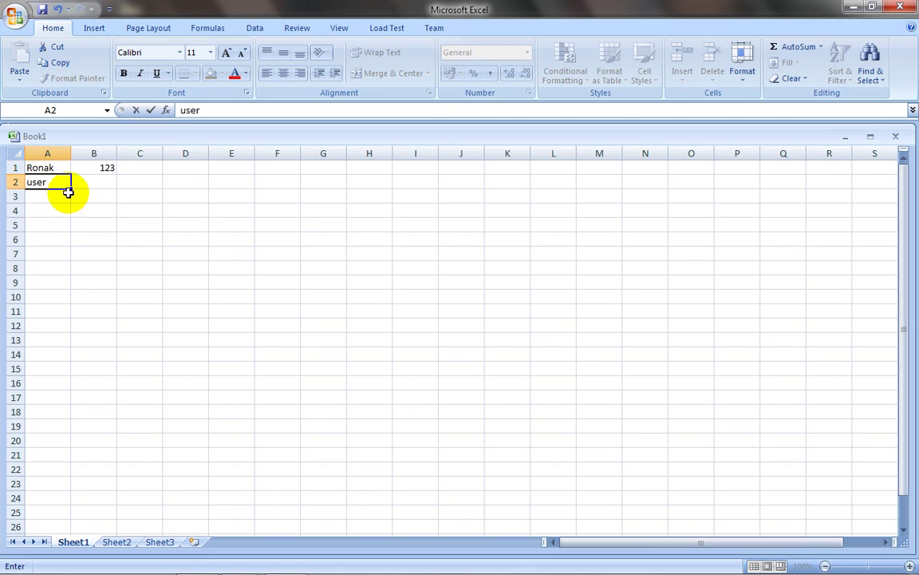
pyautogui.click(86, 182)
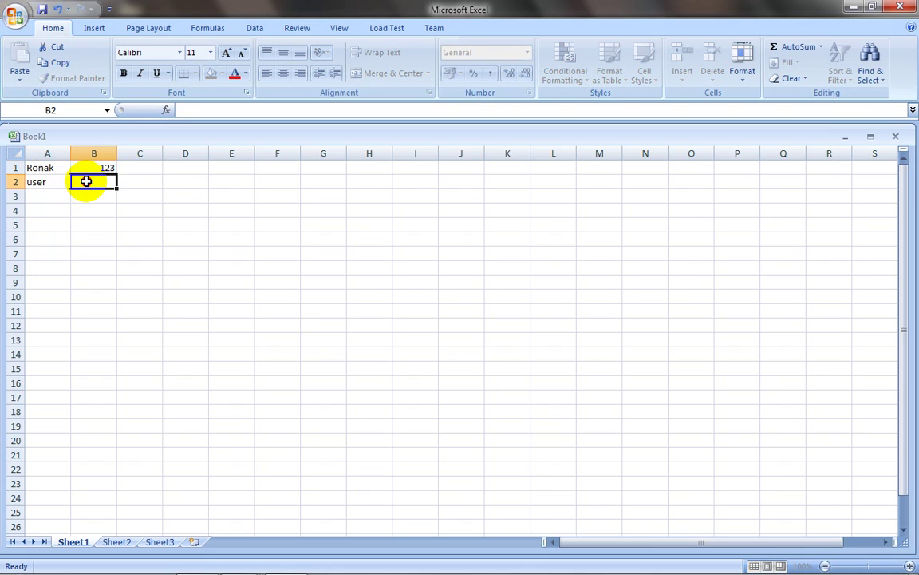
pyautogui.write('pass')
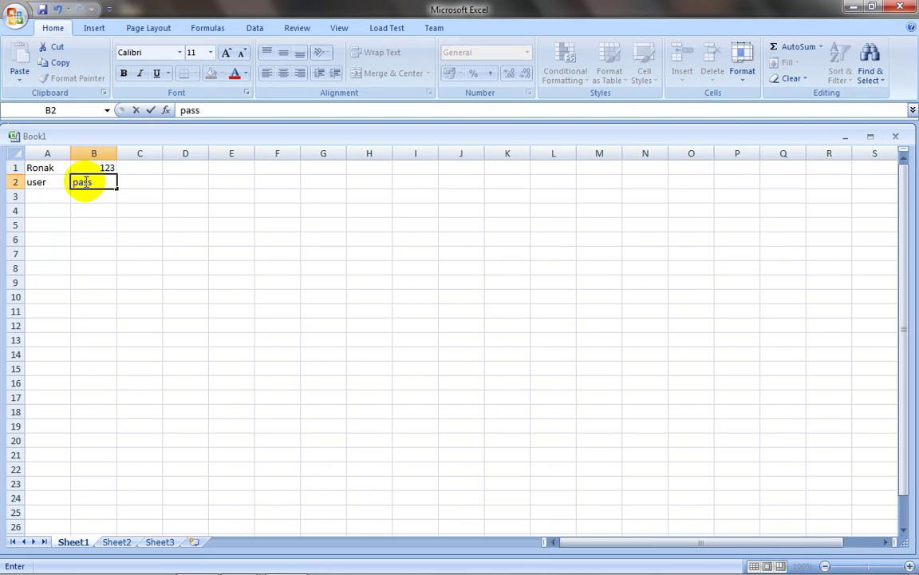
pyautogui.click(172, 239)
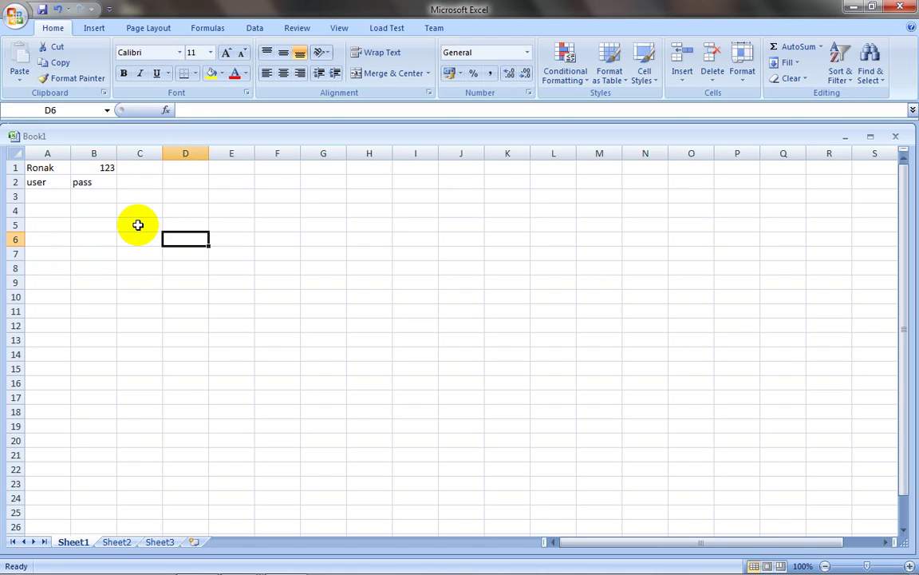
# Step: Save the workbook to the Desktop as UserNames and close Excel
pyautogui.hotkey('ctrl', 's')
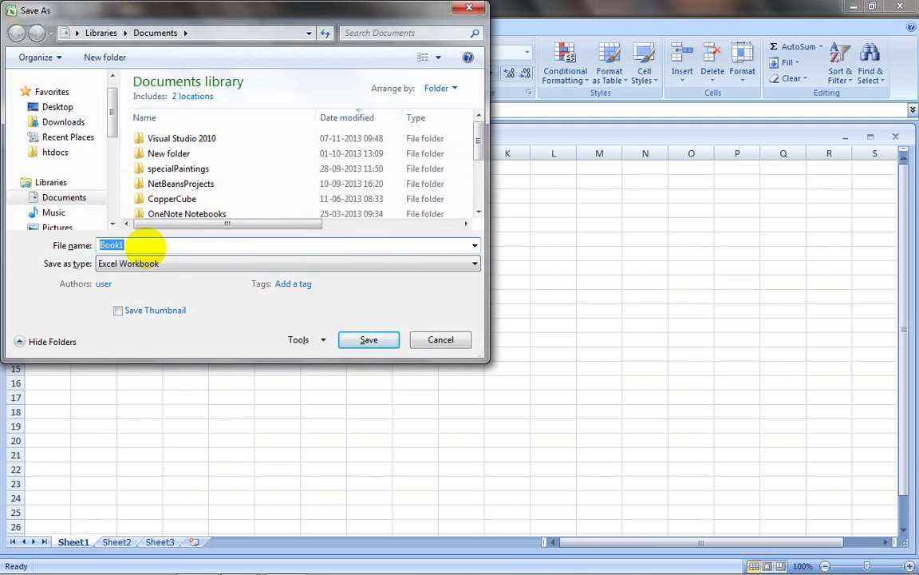
pyautogui.write('UserNames')
pyautogui.click(36, 107)
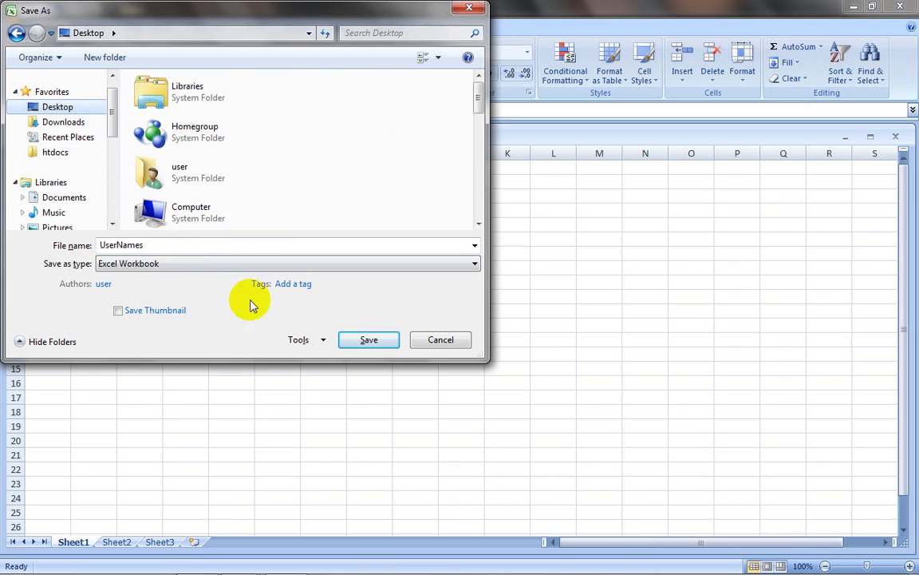
pyautogui.click(367, 342)
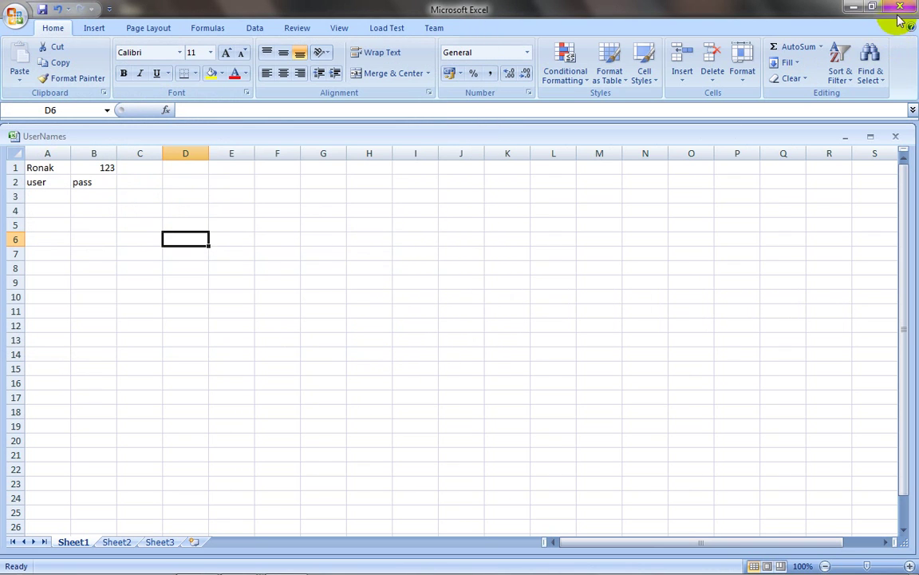
pyautogui.click(900, 6)
# Step: Load the UserNames workbook from the Desktop as the installer's user details
pyautogui.click(687, 163)
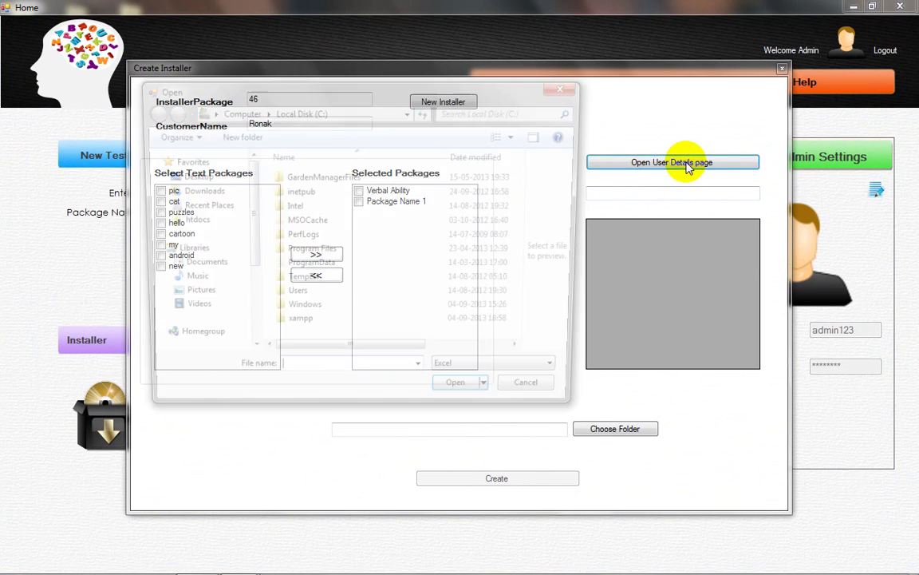
pyautogui.click(196, 179)
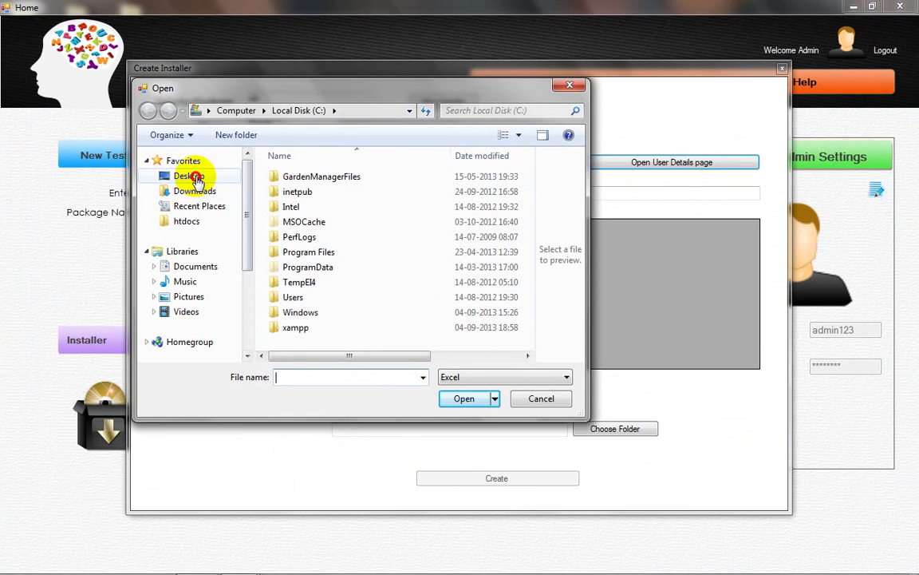
pyautogui.moveTo(527, 195); pyautogui.dragTo(532, 339)
pyautogui.click(336, 349)
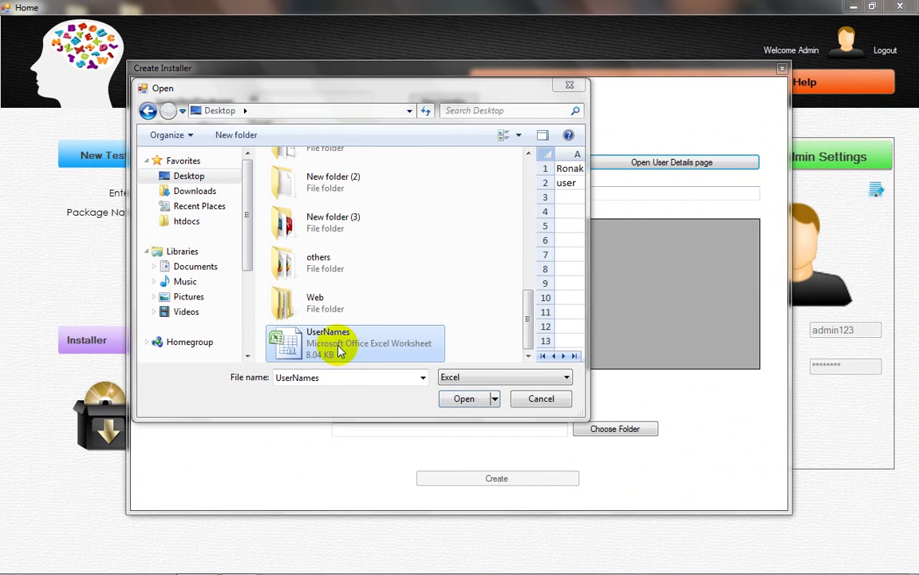
pyautogui.click(464, 399)
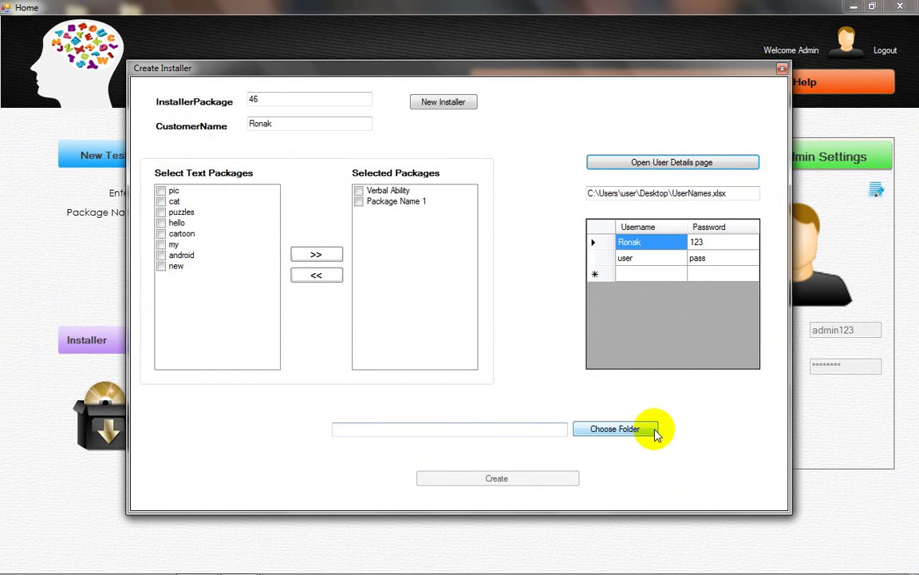
# Step: Set a new Desktop folder 'Installer Folder' as output and create the installer
pyautogui.click(610, 431)
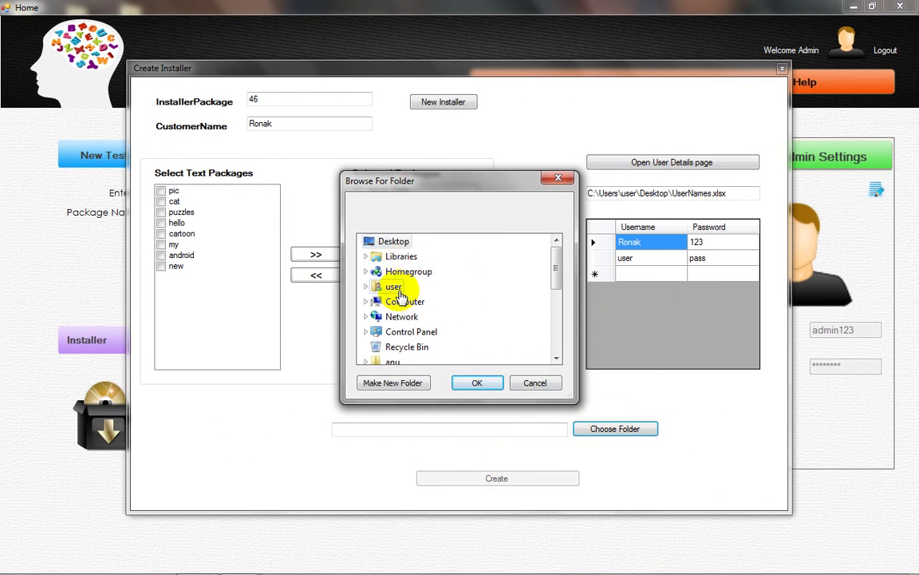
pyautogui.click(396, 383)
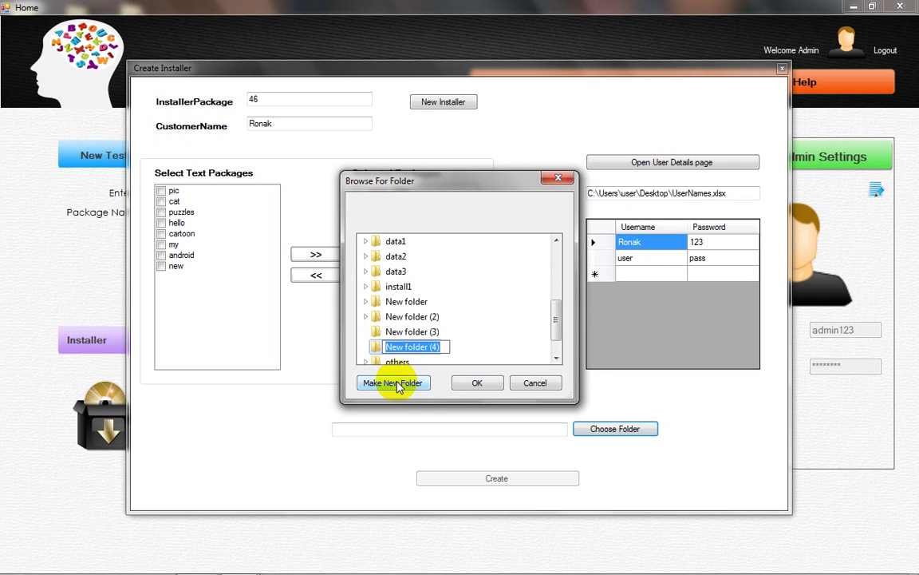
pyautogui.write('Installer')
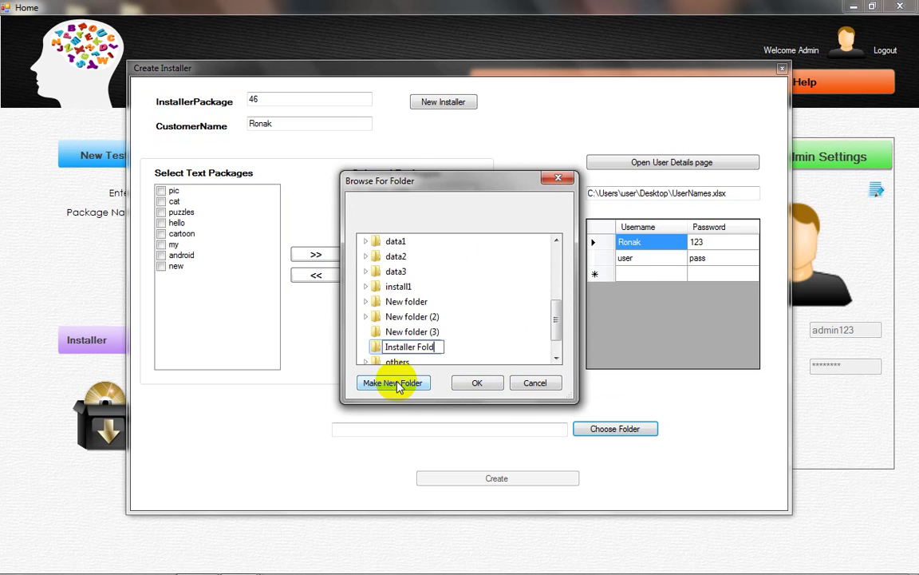
pyautogui.press('Return')
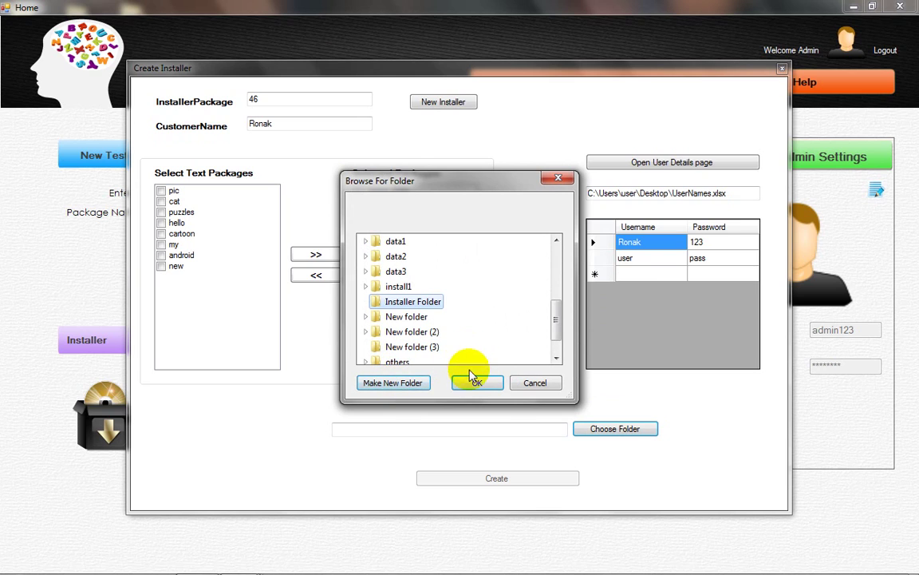
pyautogui.click(474, 383)
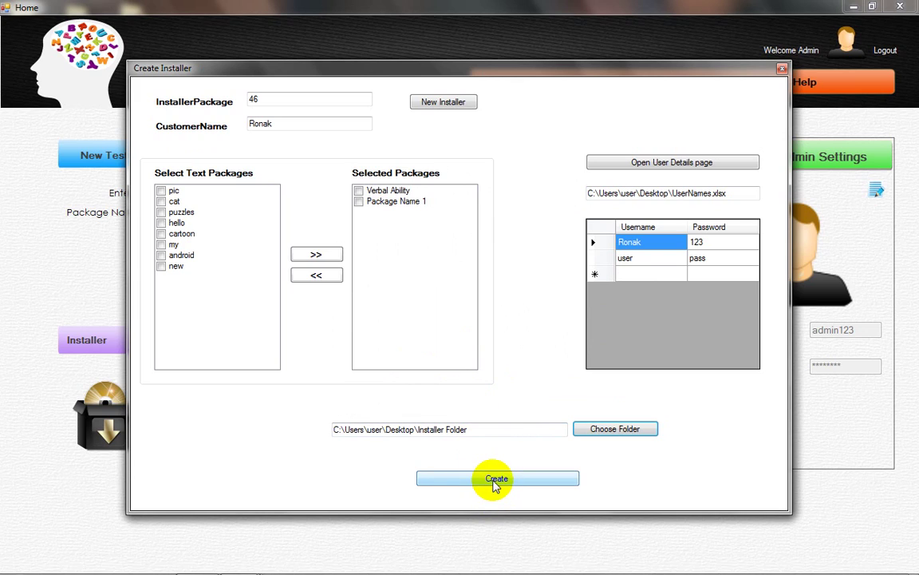
pyautogui.click(493, 482)
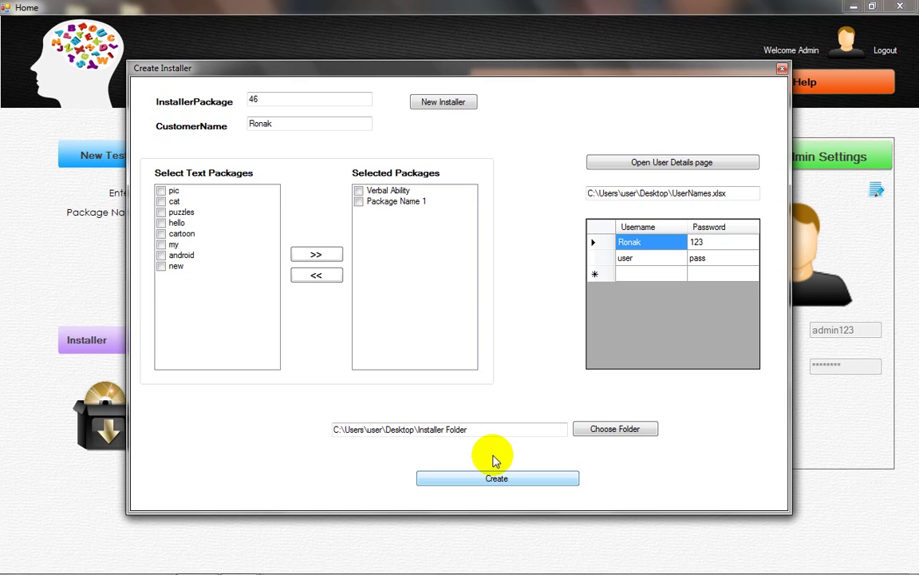
# Step: Confirm the created installer, start installer 47, close Create Installer twice, and log out of admin
pyautogui.click(479, 340)
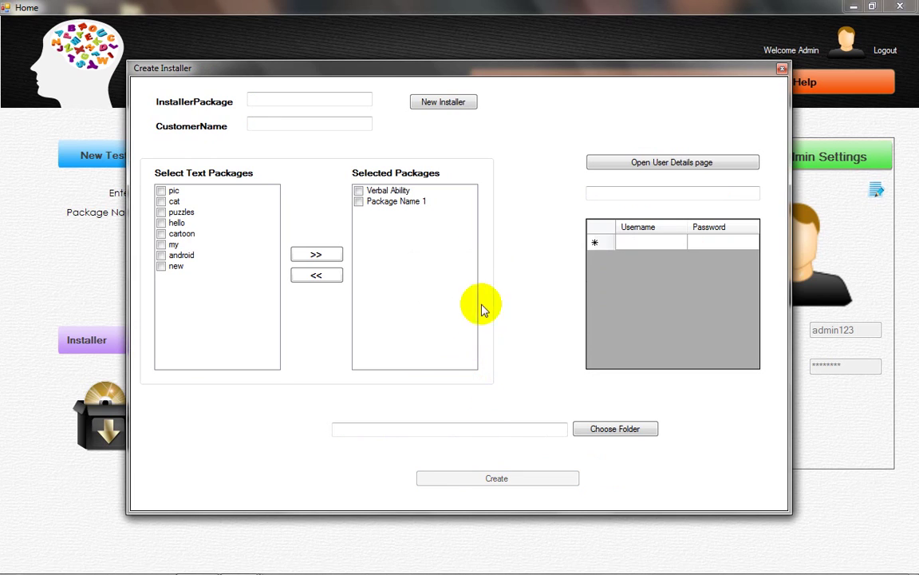
pyautogui.click(452, 101)
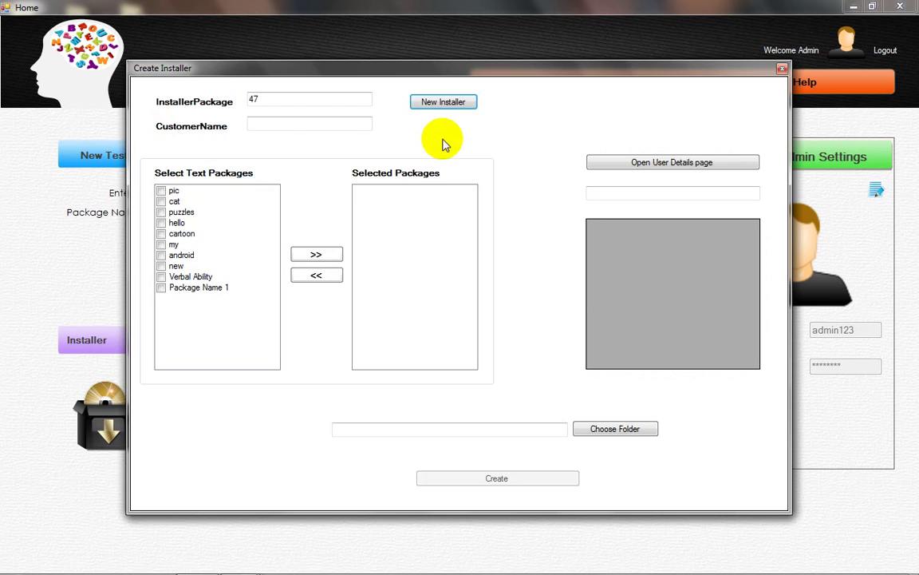
pyautogui.click(783, 69)
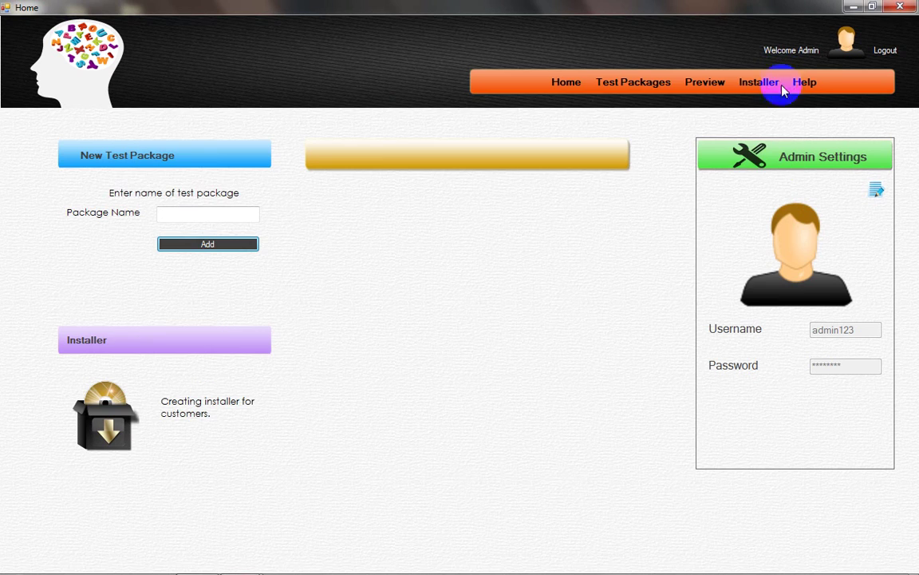
pyautogui.click(106, 375)
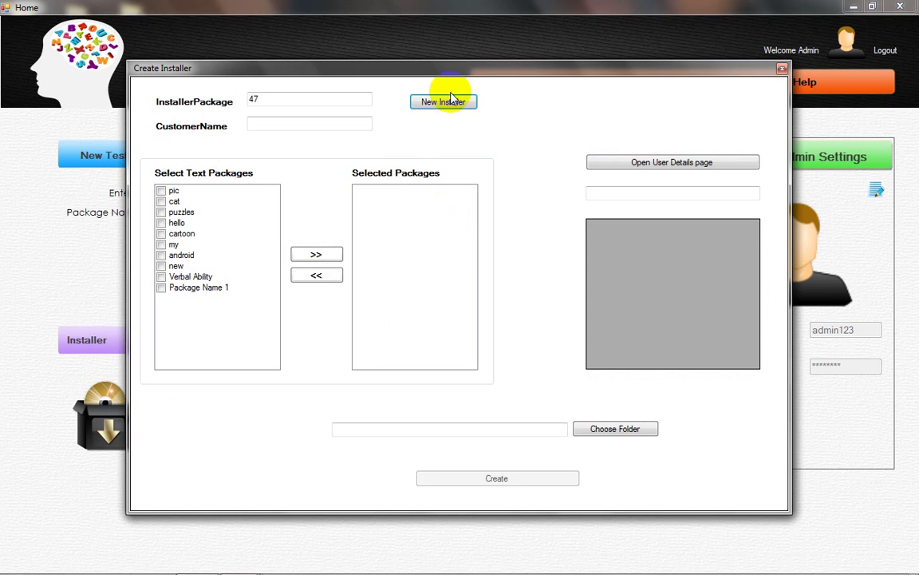
pyautogui.click(781, 69)
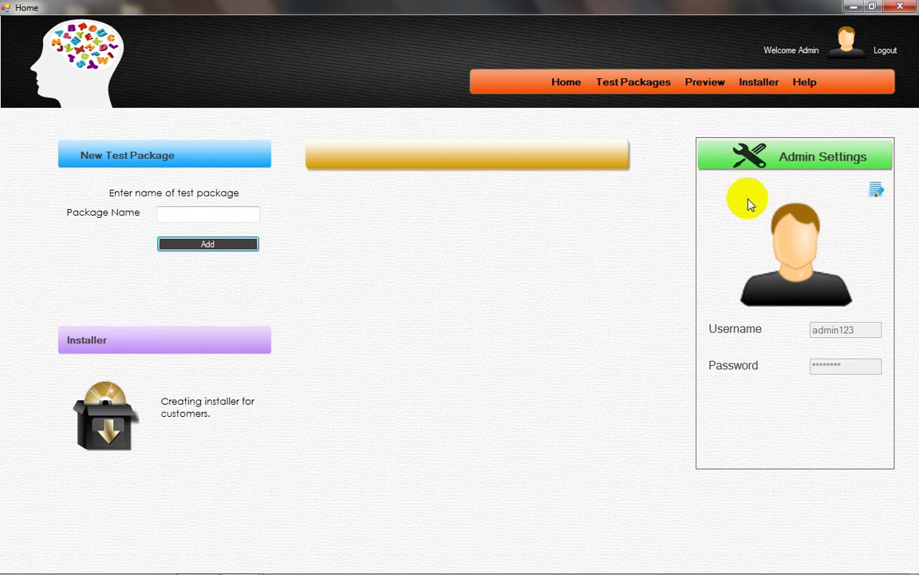
pyautogui.click(883, 55)
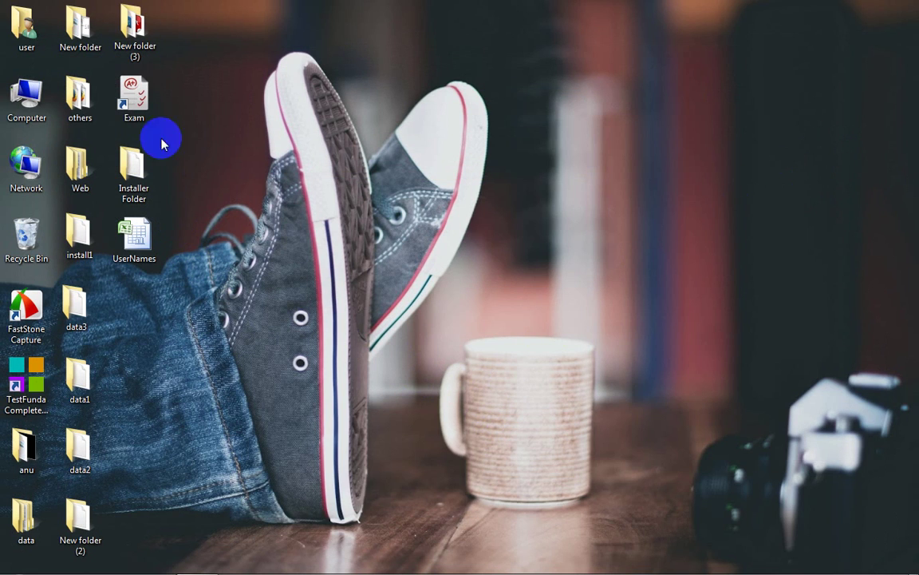
# Step: Open Installer Folder on the desktop to check its contents, then close it
pyautogui.click(128, 174)
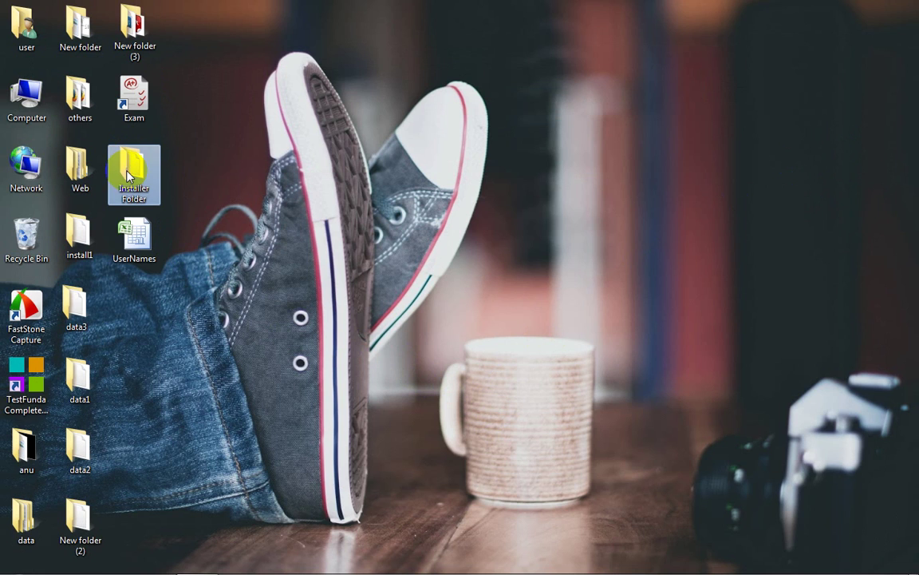
pyautogui.doubleClick(127, 174)
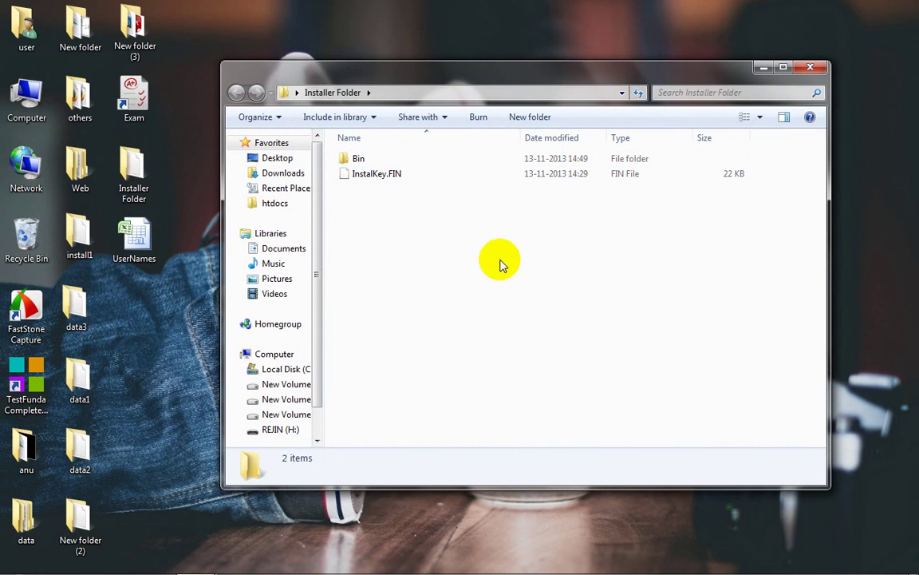
pyautogui.click(808, 69)
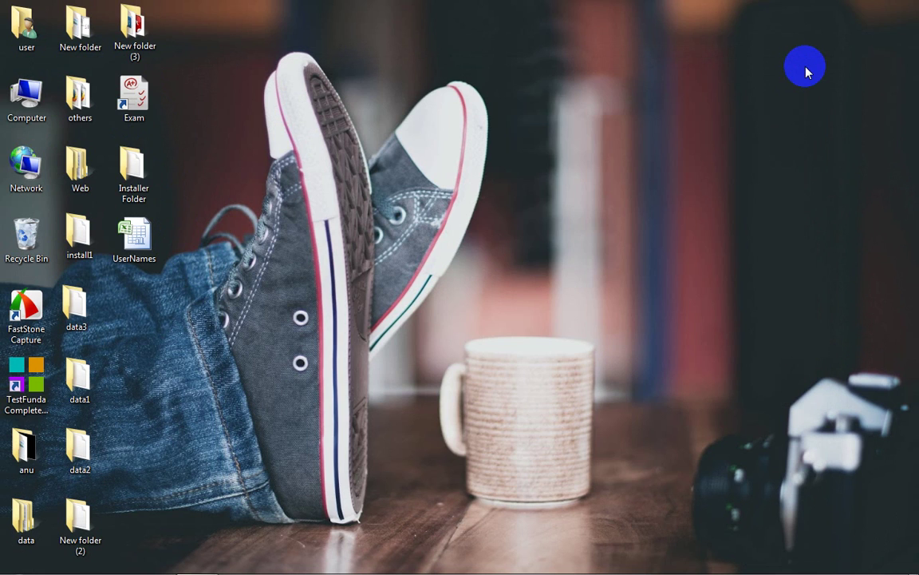
# Step: Send Installer Folder to the REJIN (H:) drive and reposition its desktop icon
pyautogui.rightClick(141, 173)
pyautogui.moveTo(353, 376)
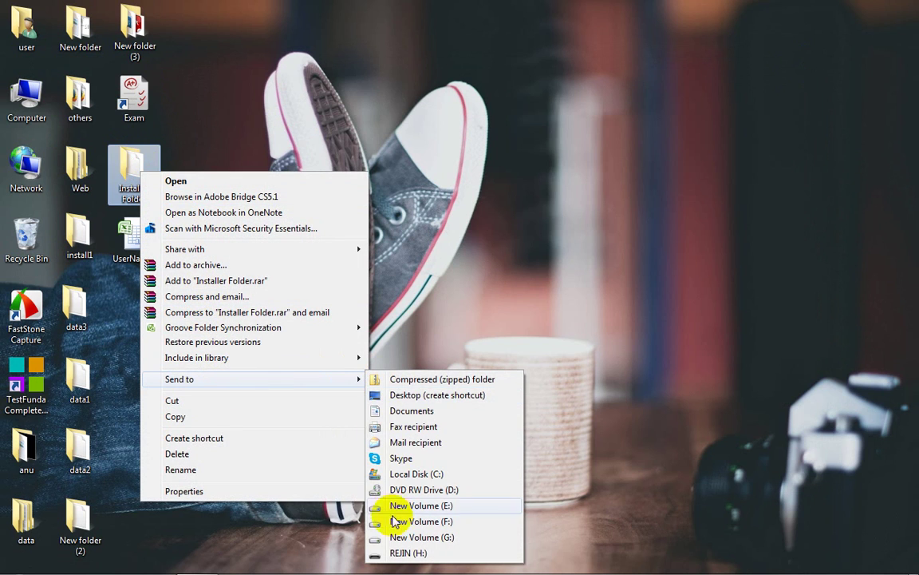
pyautogui.click(397, 550)
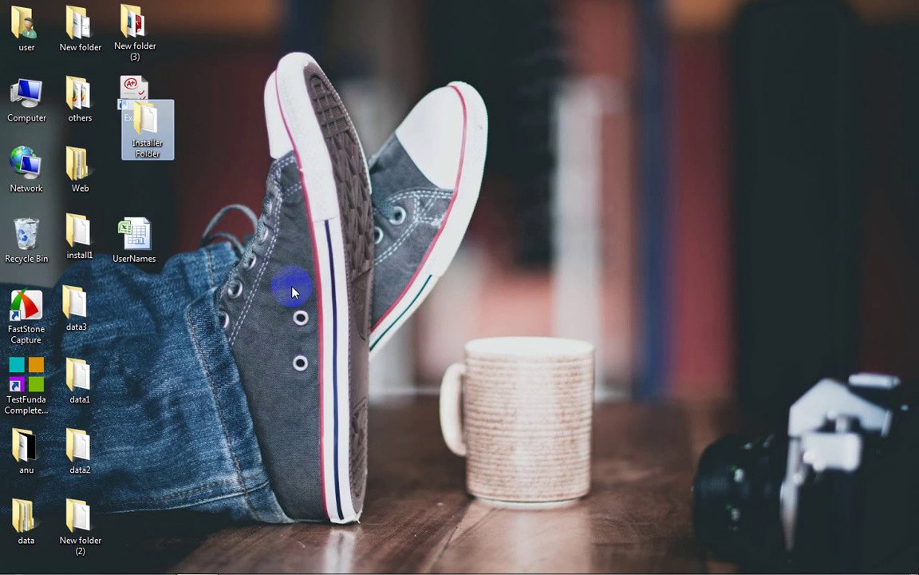
pyautogui.moveTo(147, 122); pyautogui.dragTo(217, 128)
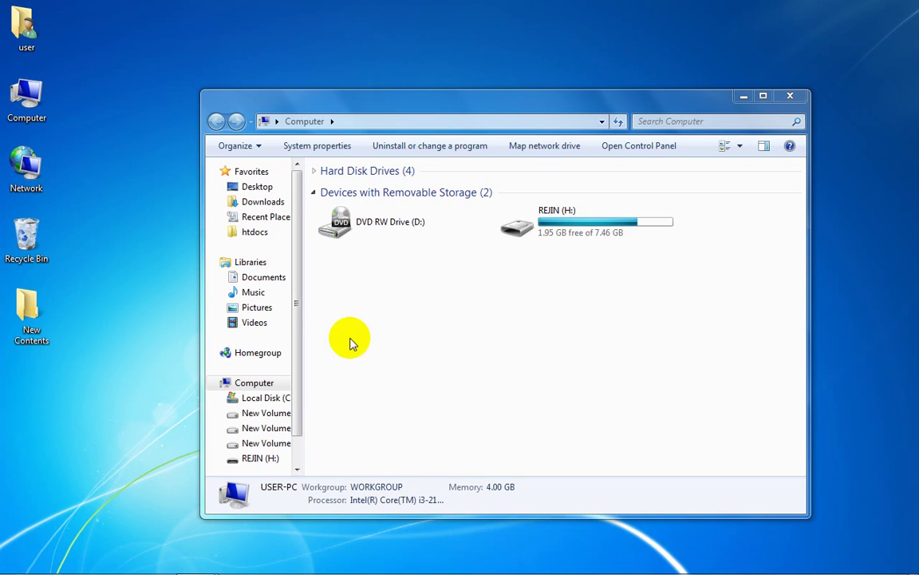
# Step: Open REJIN (H:) > Installer Folder > Bin and run the setup program
pyautogui.doubleClick(604, 215)
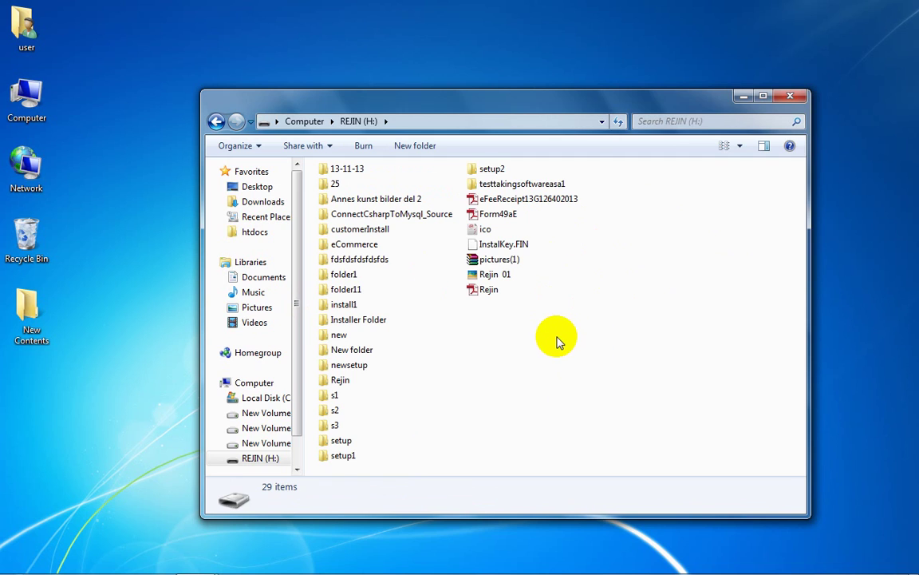
pyautogui.doubleClick(372, 319)
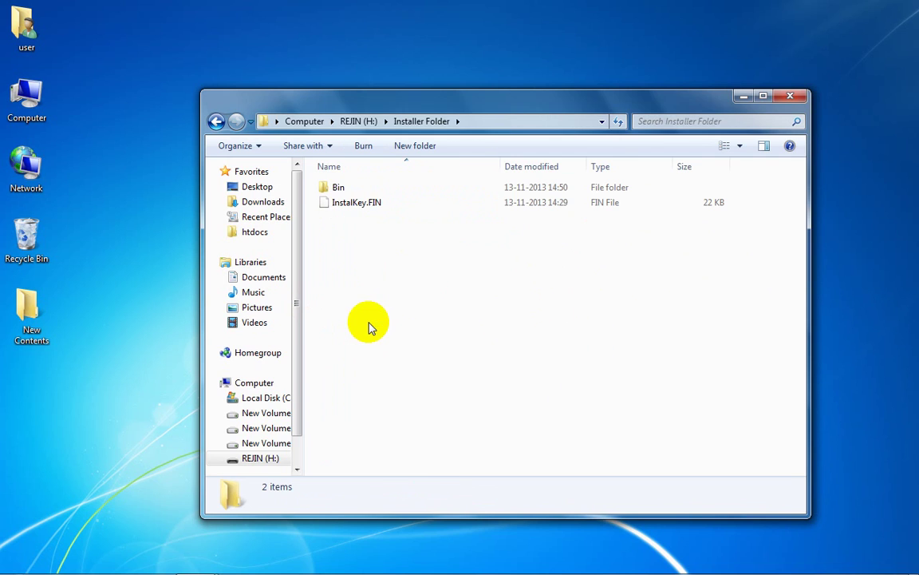
pyautogui.doubleClick(339, 189)
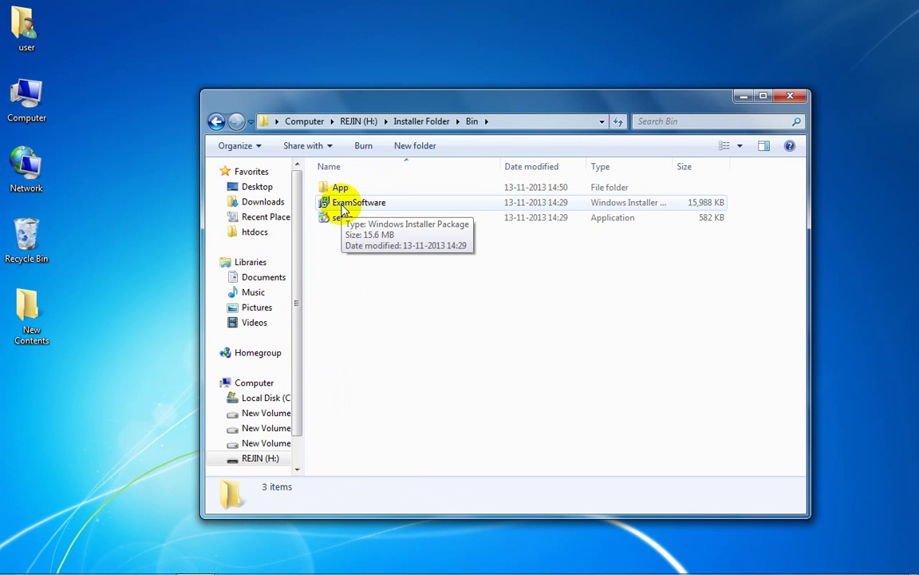
pyautogui.doubleClick(336, 217)
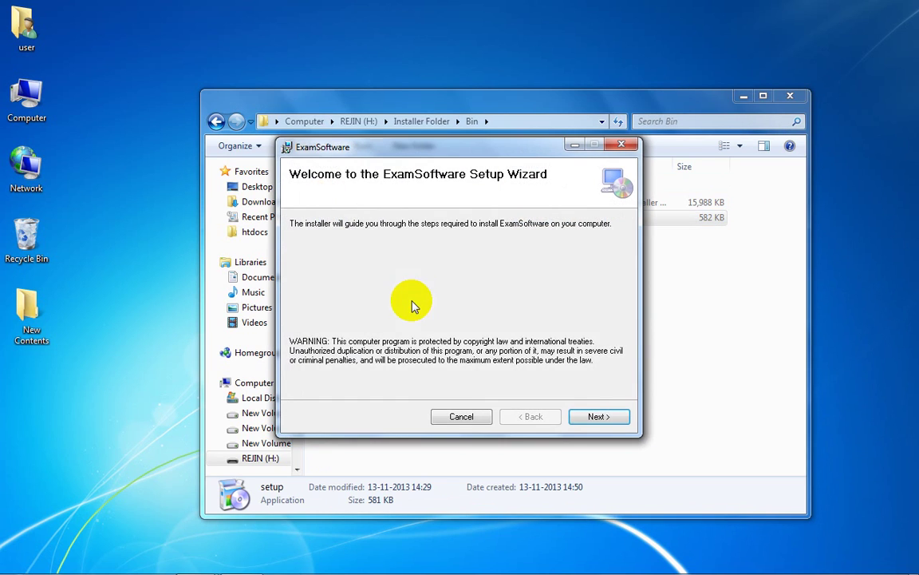
# Step: Set the installation folder to a new Exam folder on New Volume (G:)
pyautogui.click(585, 415)
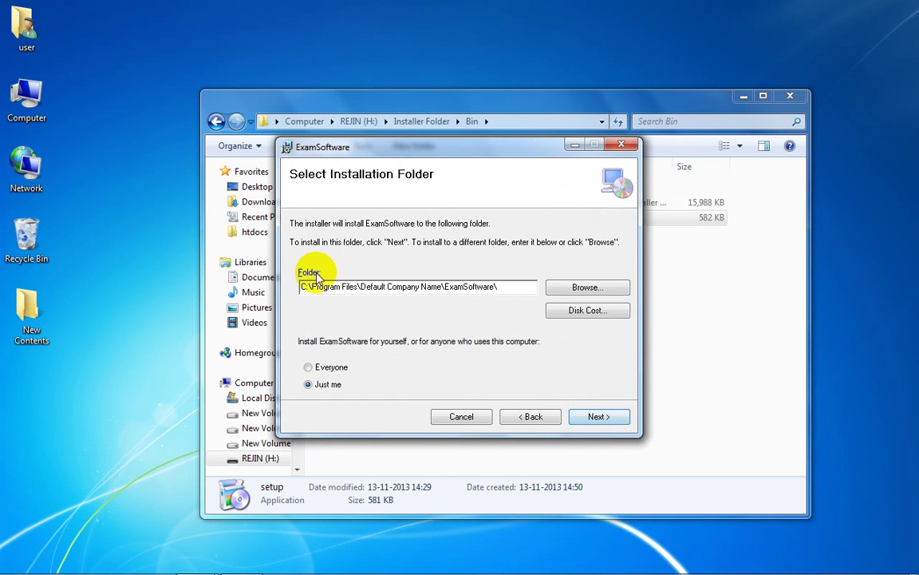
pyautogui.click(570, 289)
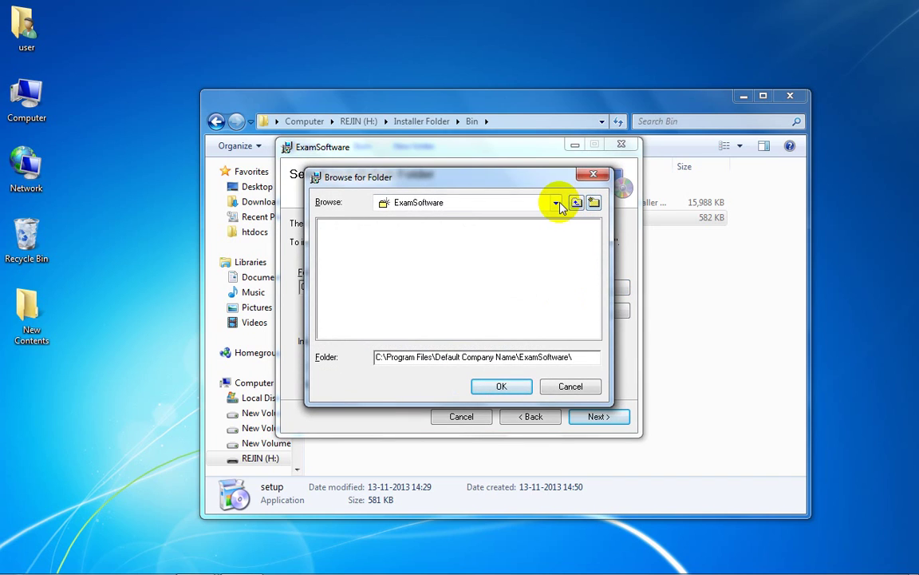
pyautogui.click(559, 204)
pyautogui.click(404, 283)
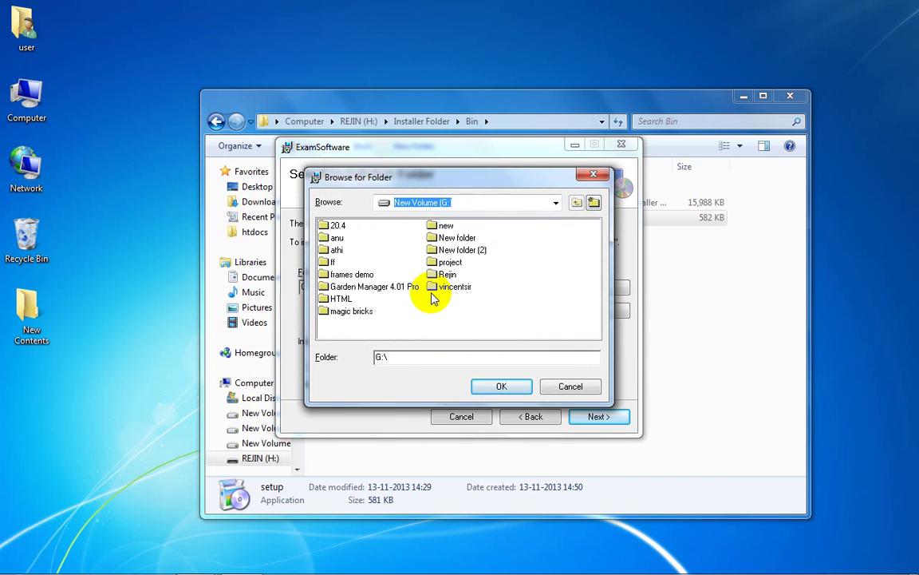
pyautogui.click(593, 203)
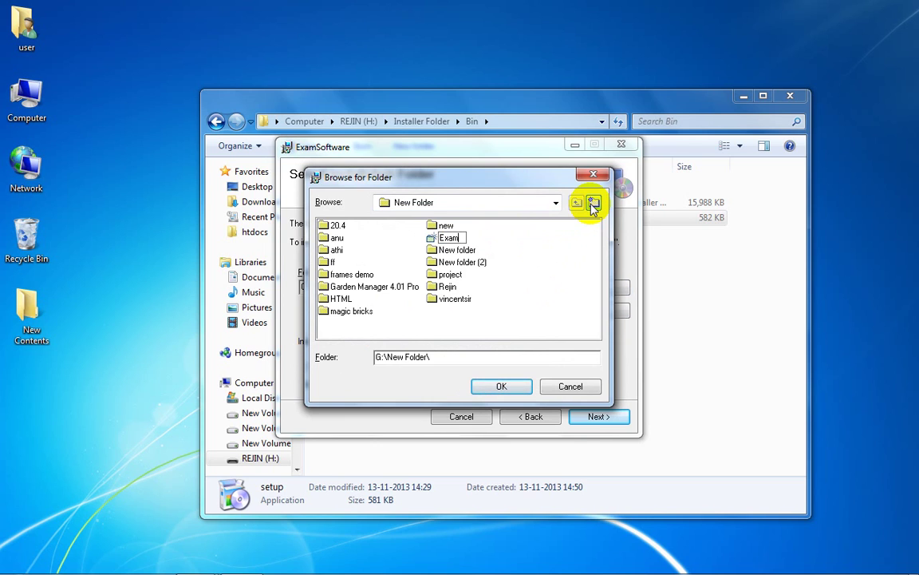
pyautogui.press('Return')
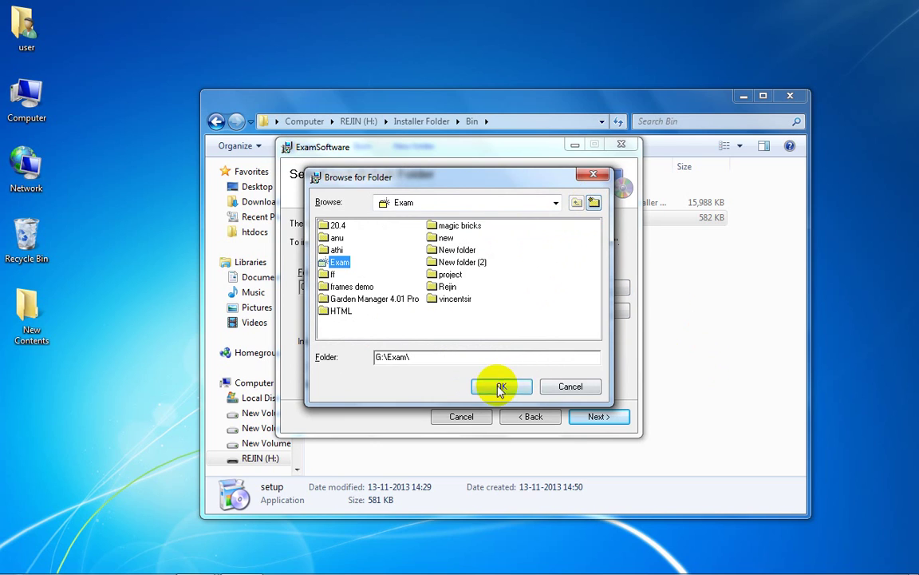
pyautogui.click(501, 387)
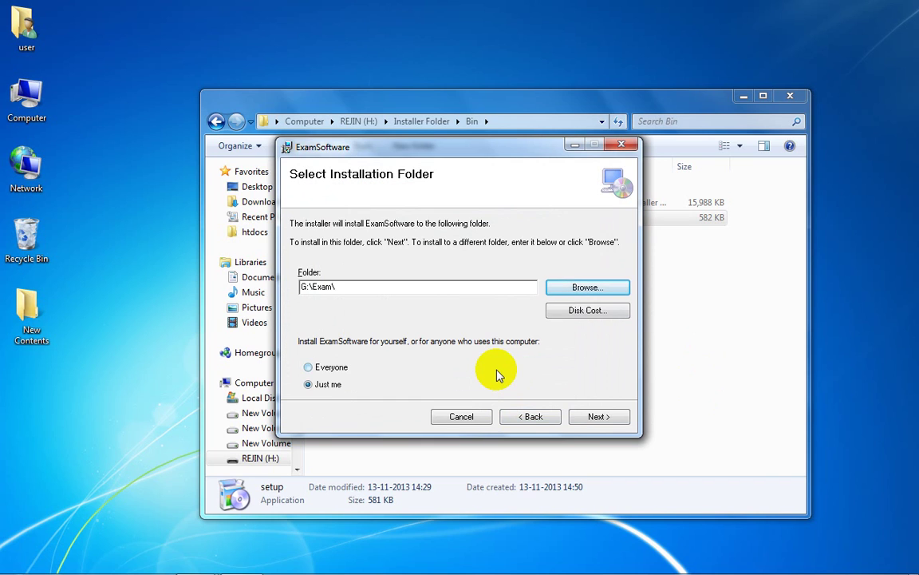
# Step: Install ExamSoftware, close the finished wizard, and minimise the Bin folder window
pyautogui.click(591, 417)
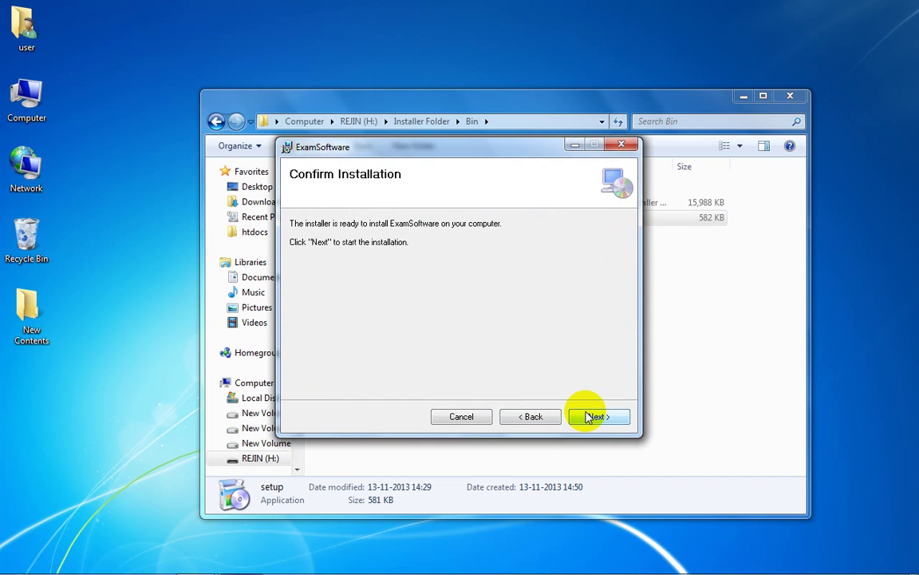
pyautogui.click(597, 417)
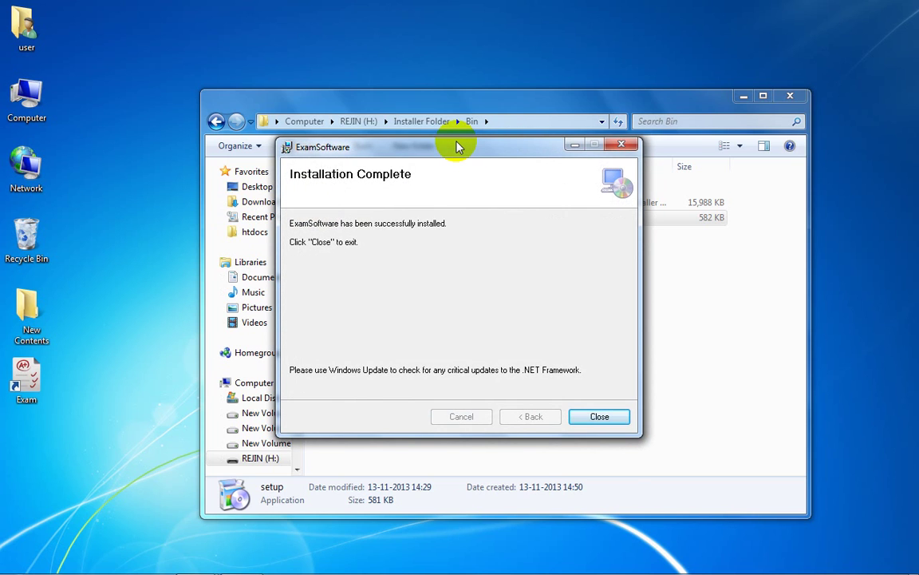
pyautogui.click(619, 419)
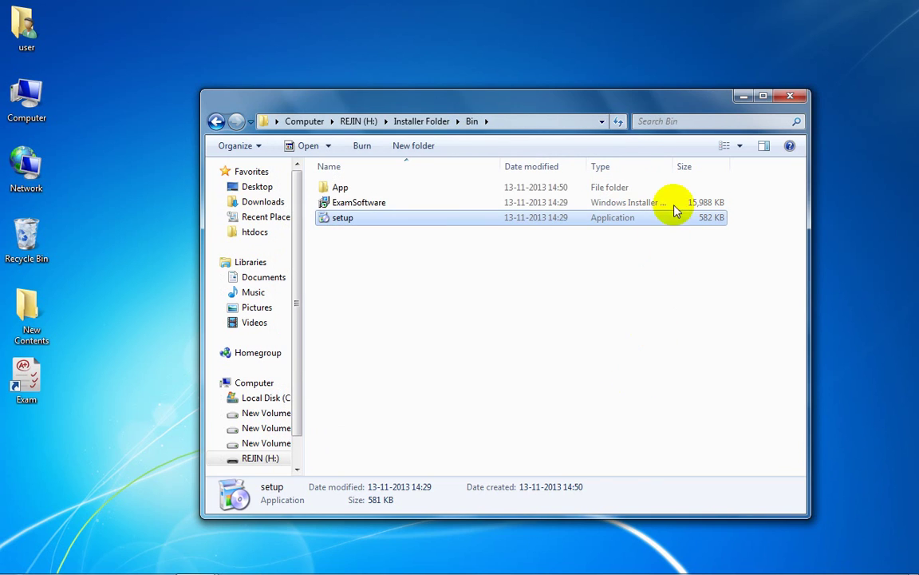
pyautogui.click(743, 96)
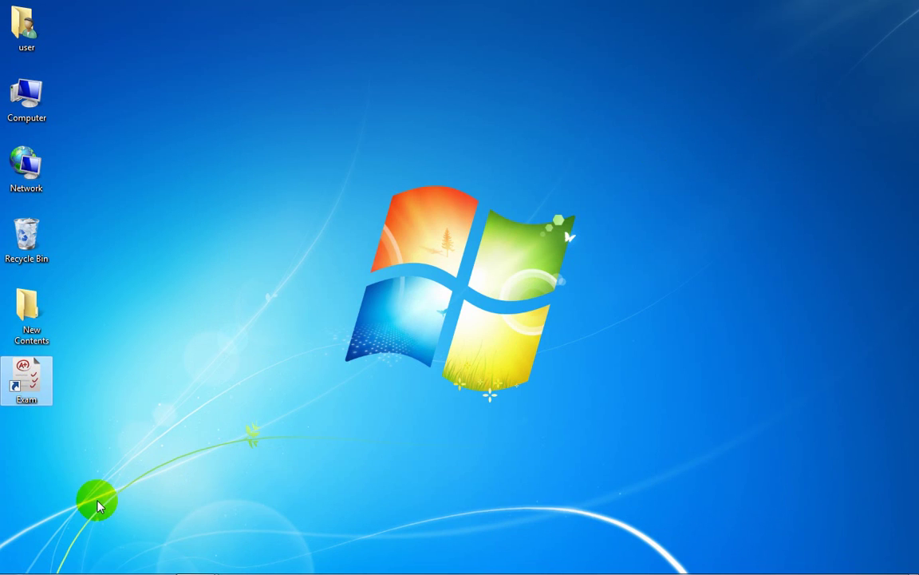
# Step: Launch the installed Exam app and load InstalKey.FIN from REJIN (H:)\Installer Folder
pyautogui.doubleClick(33, 388)
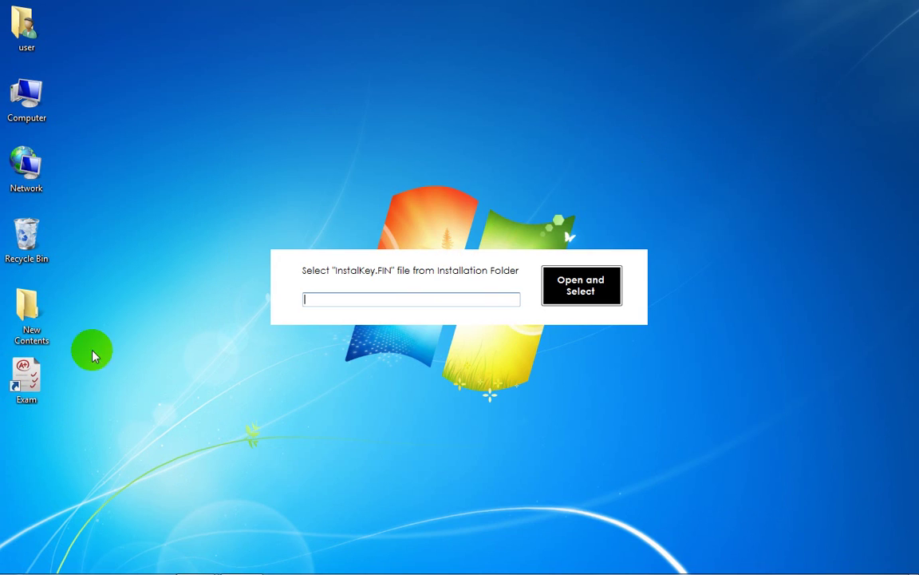
pyautogui.click(557, 281)
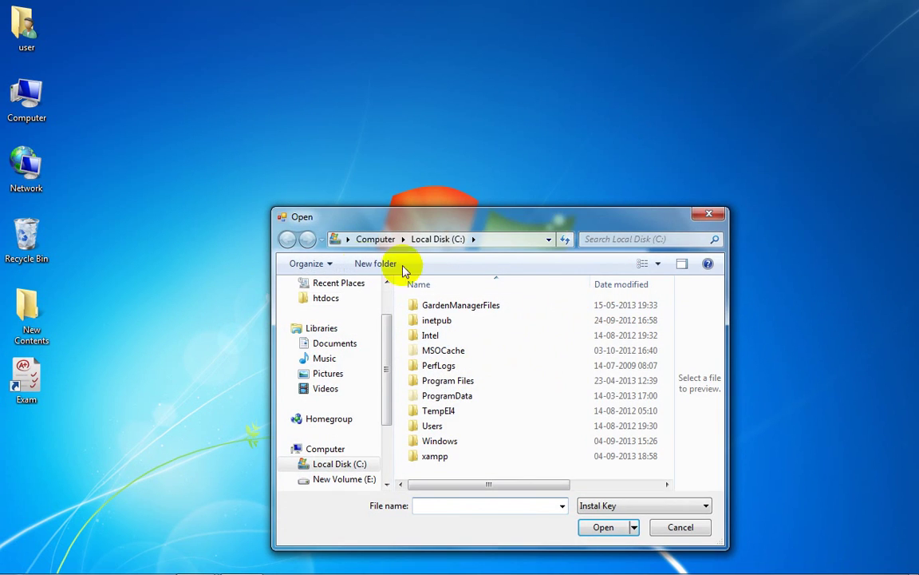
pyautogui.click(371, 242)
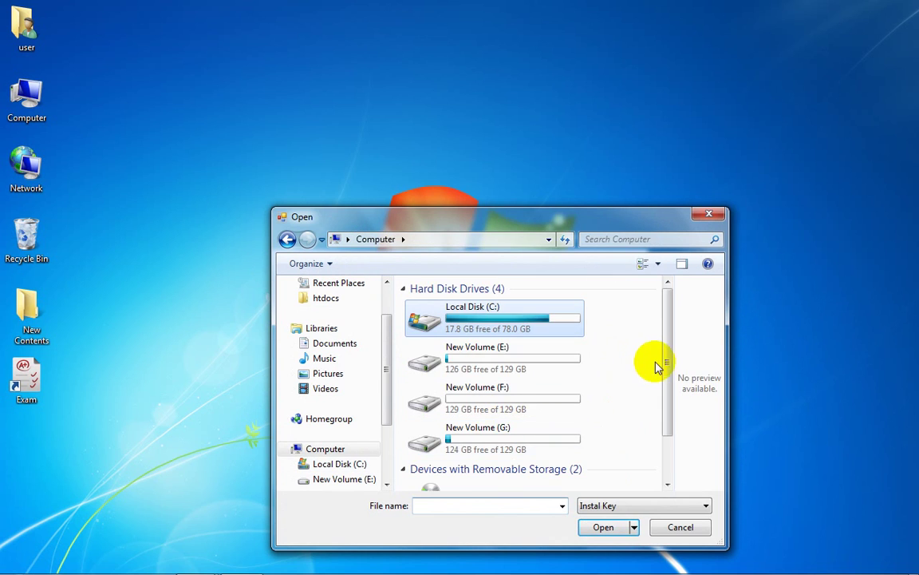
pyautogui.scroll(-3, 660, 391)
pyautogui.doubleClick(519, 457)
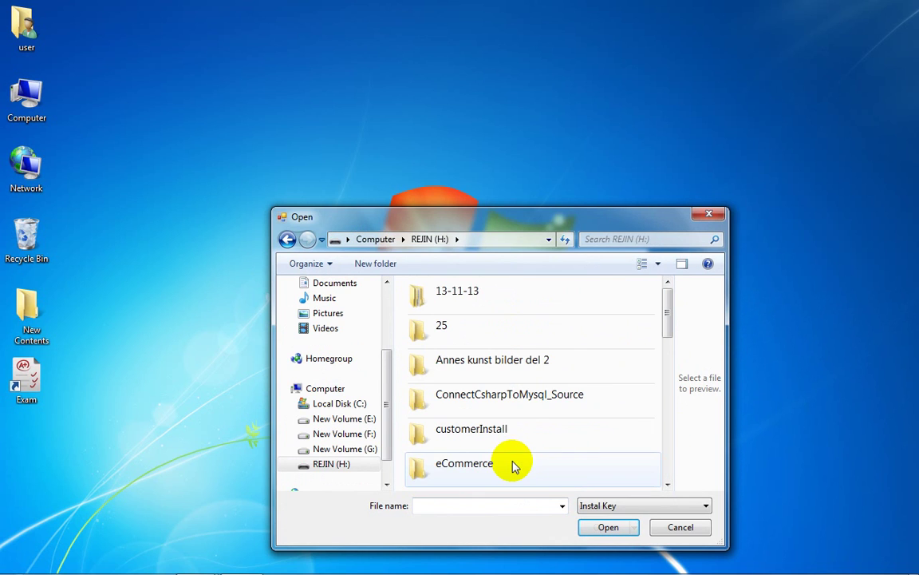
pyautogui.scroll(-2, 493, 355)
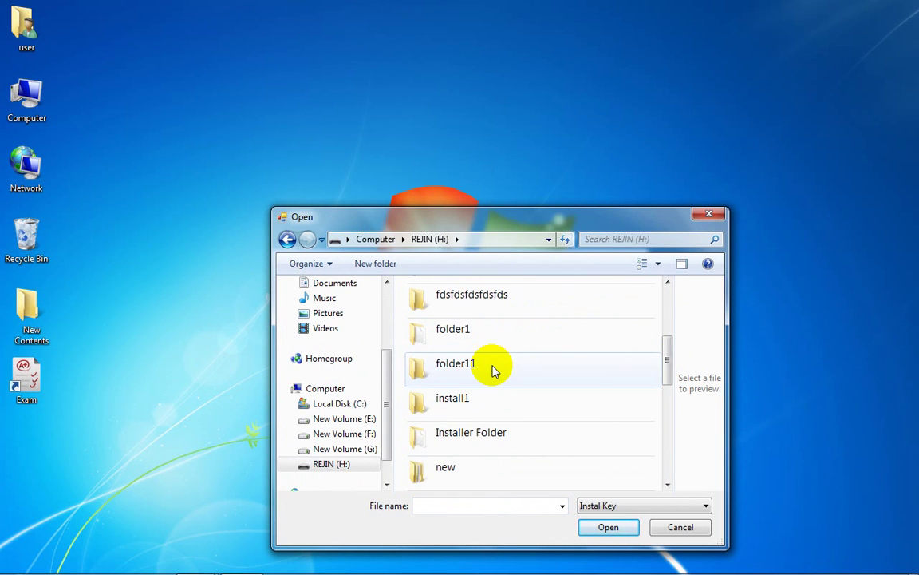
pyautogui.doubleClick(491, 432)
pyautogui.click(444, 321)
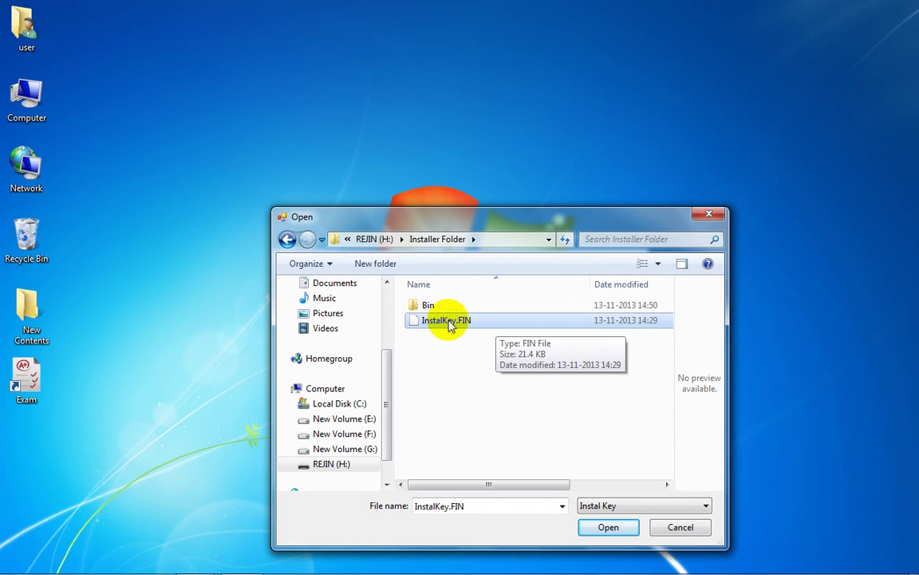
pyautogui.click(599, 505)
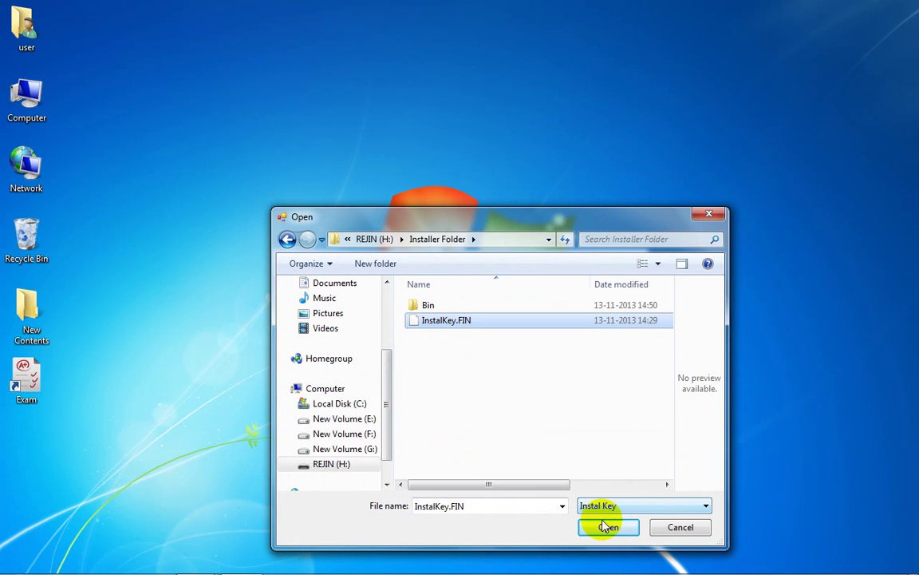
pyautogui.click(606, 528)
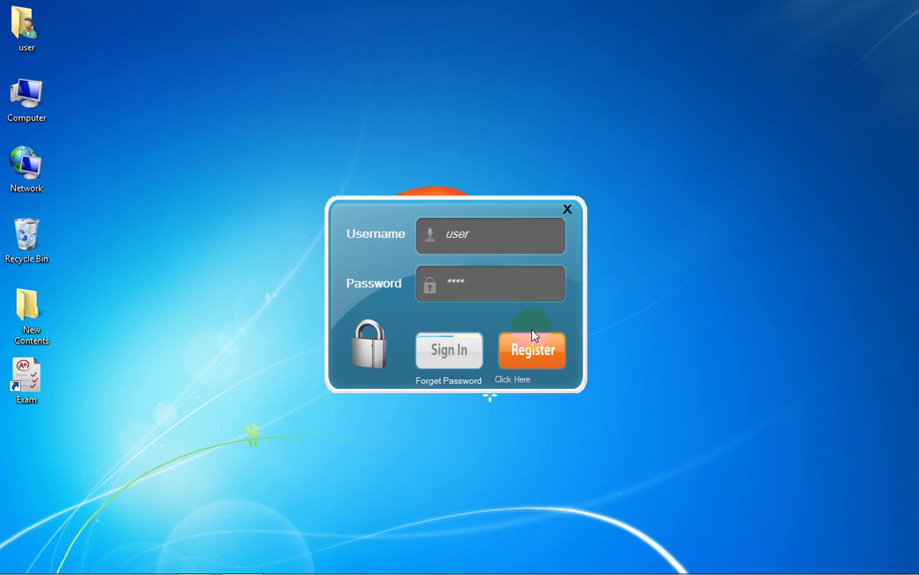
# Step: Sign in with the entered password, then sign in again after the activation message
pyautogui.click(435, 359)
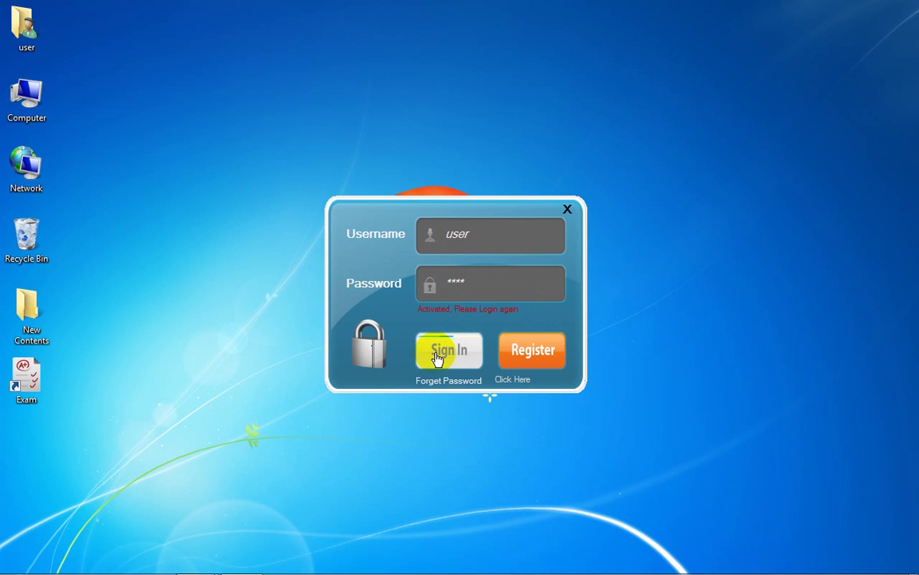
pyautogui.click(445, 356)
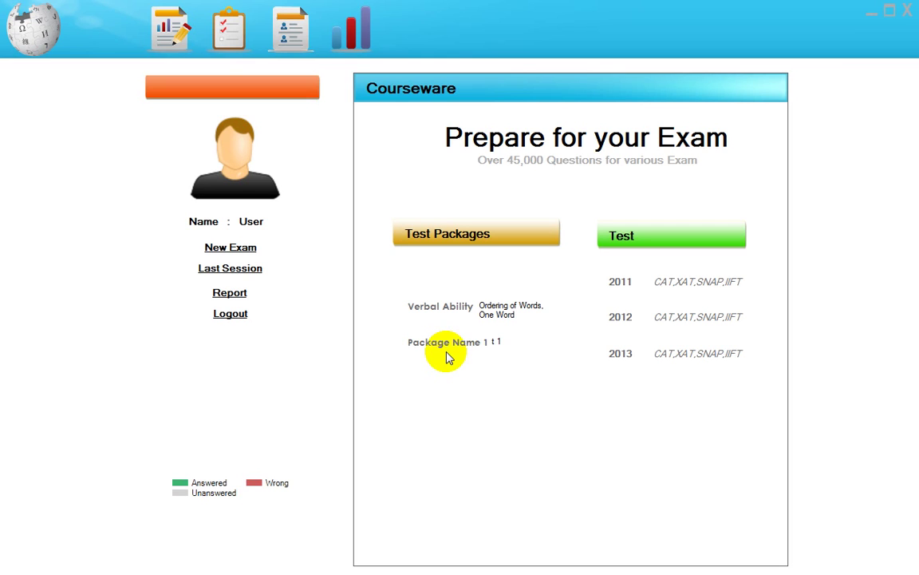
# Step: Choose Verbal Ability, One Word Substitutes, Section 1 and start the exam
pyautogui.click(439, 312)
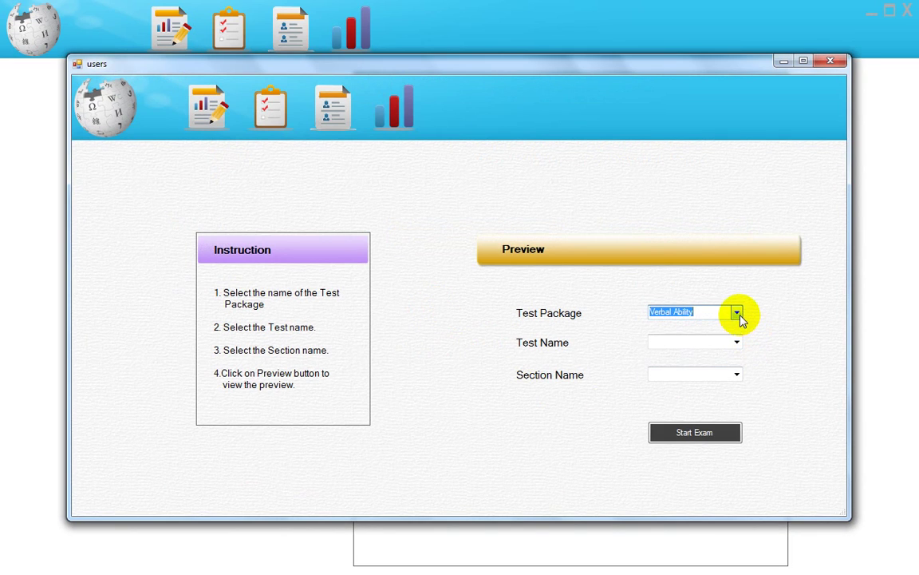
pyautogui.click(737, 313)
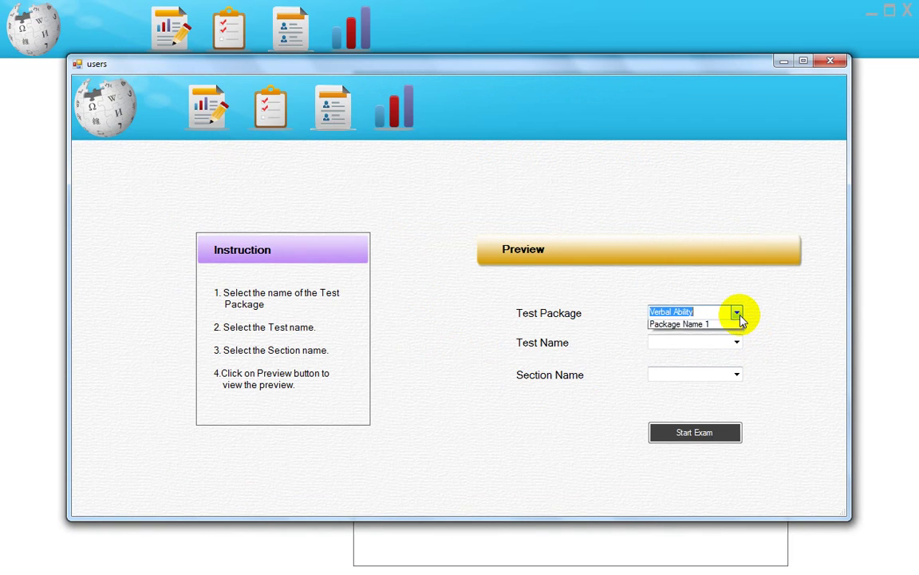
pyautogui.click(735, 325)
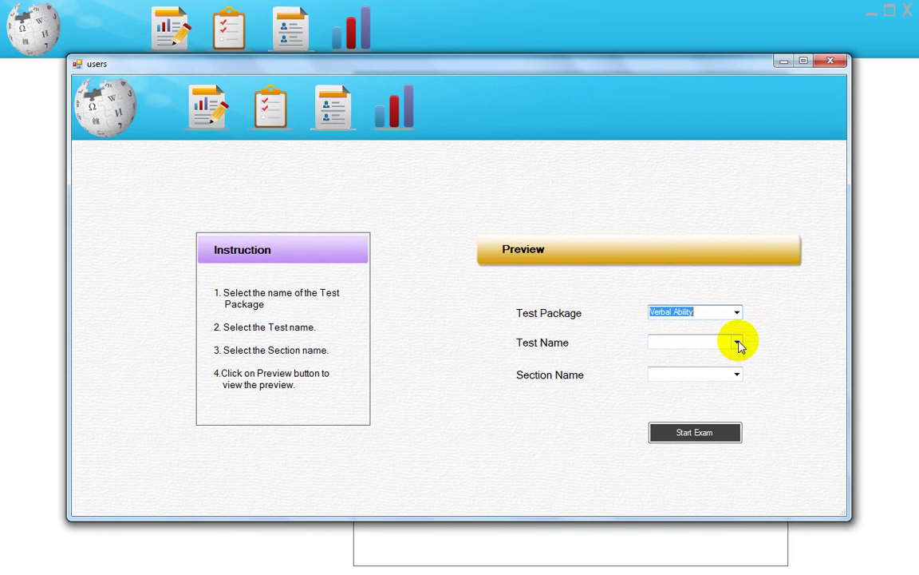
pyautogui.click(736, 343)
pyautogui.click(708, 364)
pyautogui.click(735, 374)
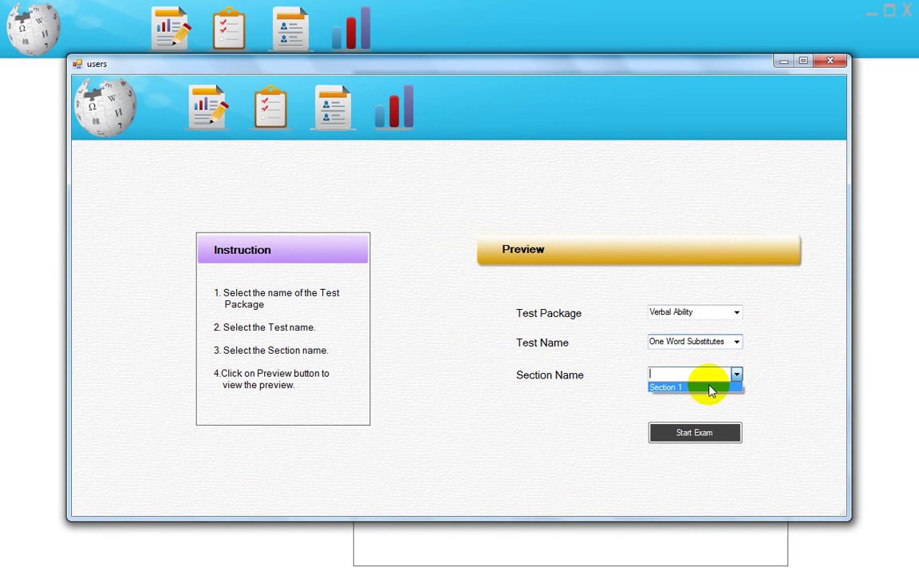
pyautogui.click(684, 388)
pyautogui.click(695, 435)
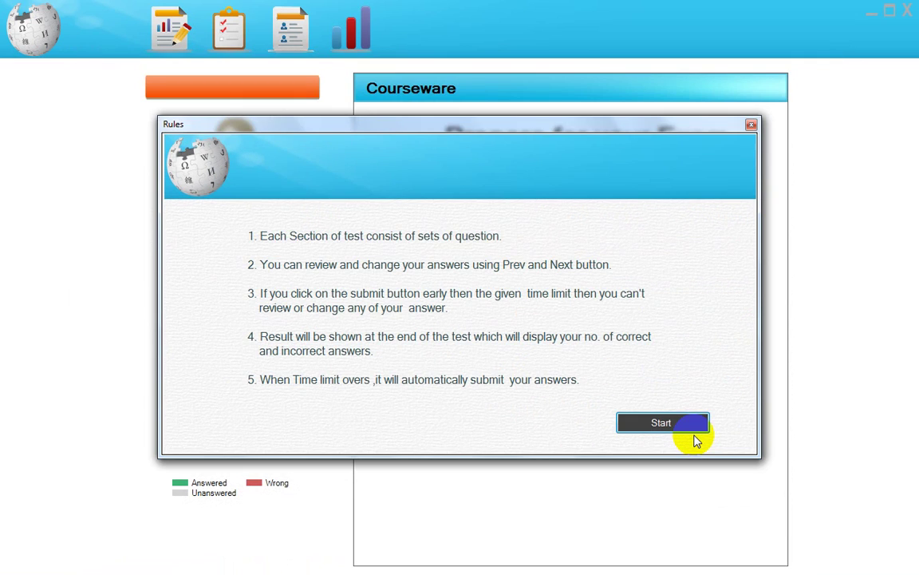
pyautogui.click(675, 427)
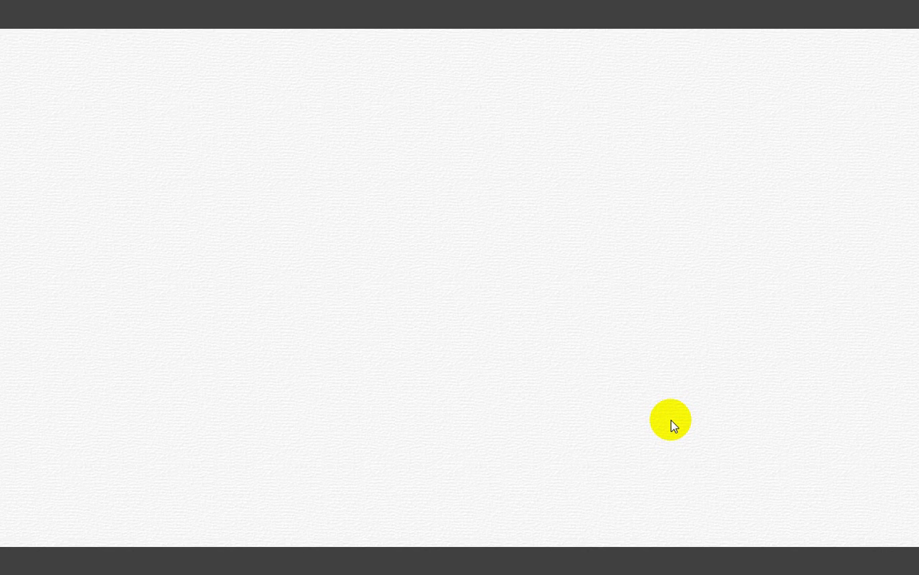
# Step: Answer Dotage, Incorrigible, Anthropology, Snob and Disciplinarian, then submit at question 6
pyautogui.click(118, 277)
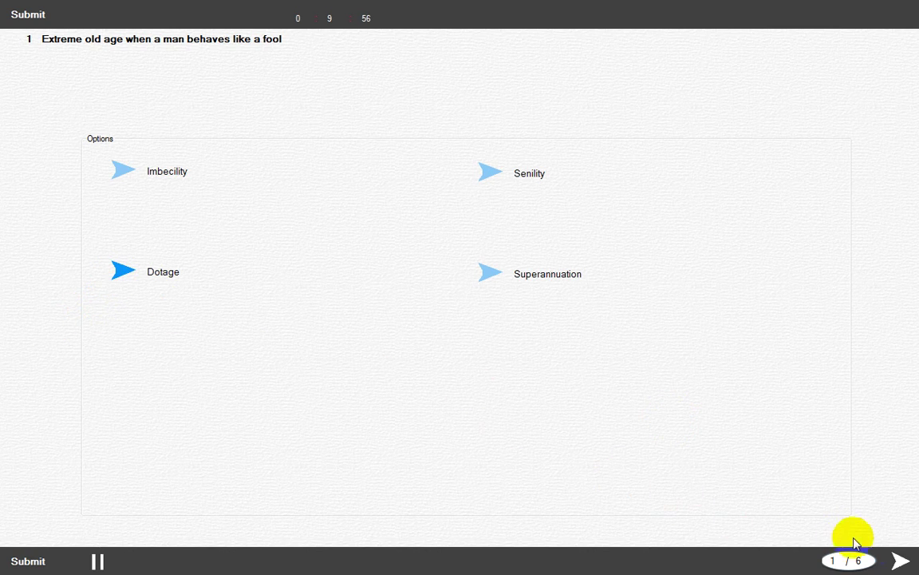
pyautogui.click(902, 561)
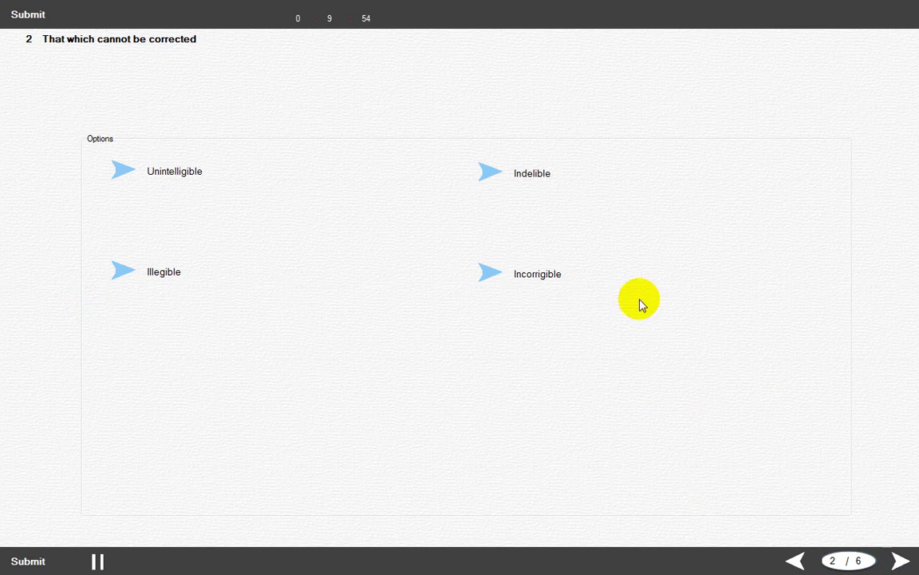
pyautogui.click(491, 274)
pyautogui.click(900, 561)
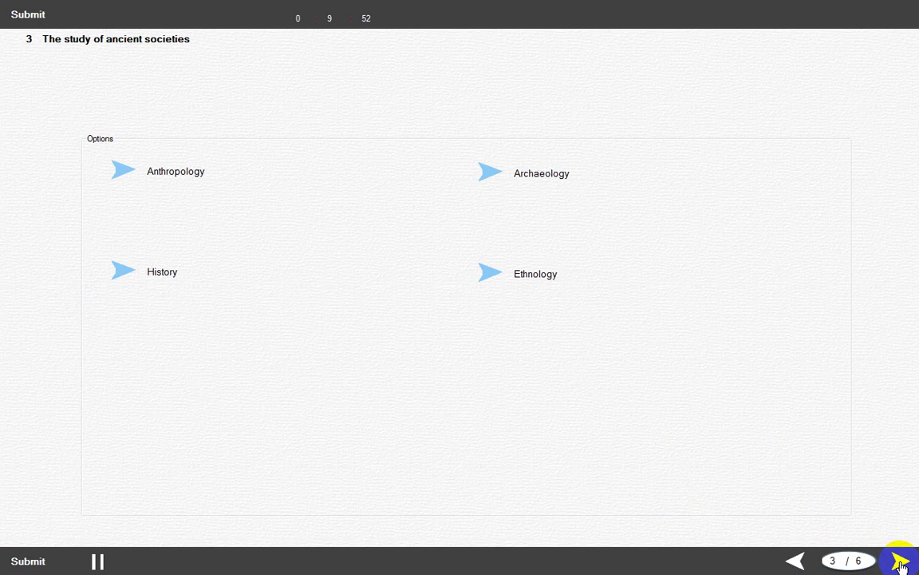
pyautogui.click(122, 172)
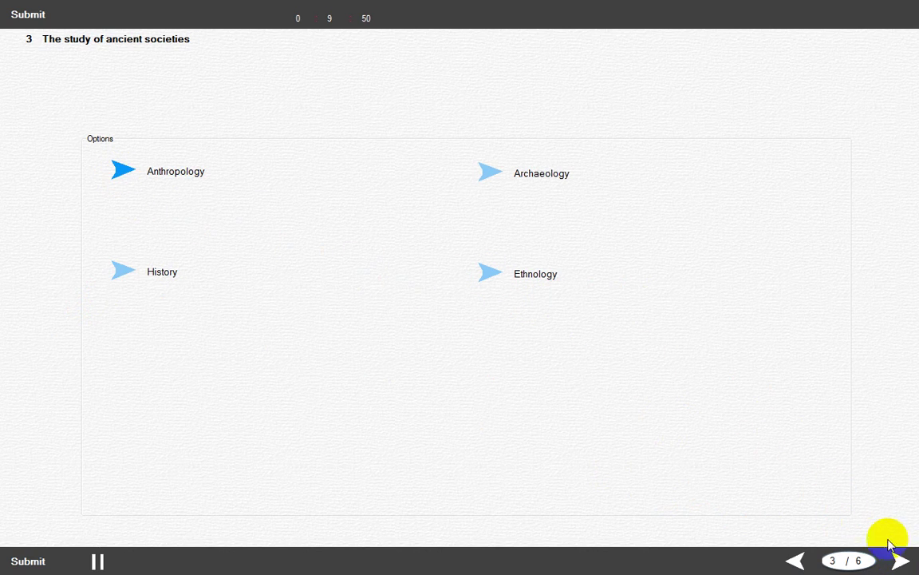
pyautogui.click(901, 561)
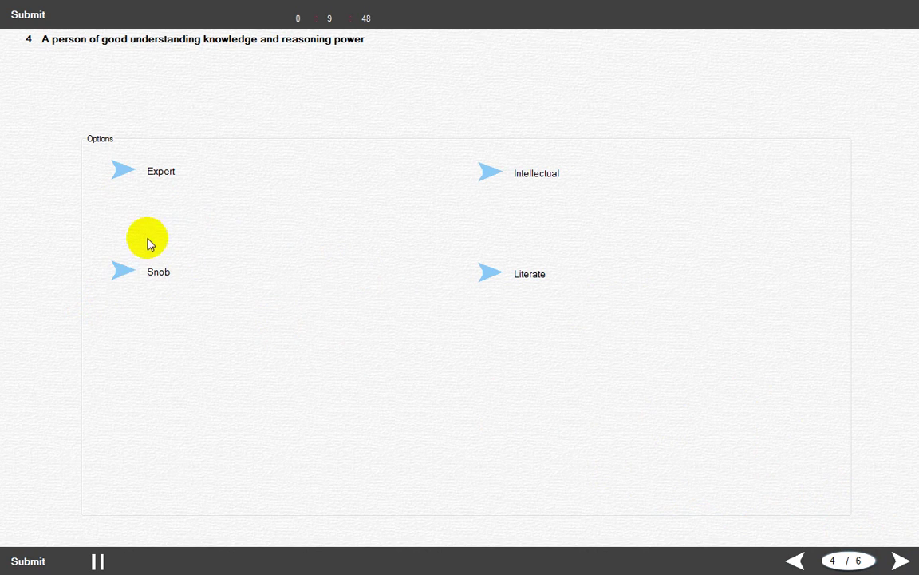
pyautogui.click(123, 271)
pyautogui.click(901, 561)
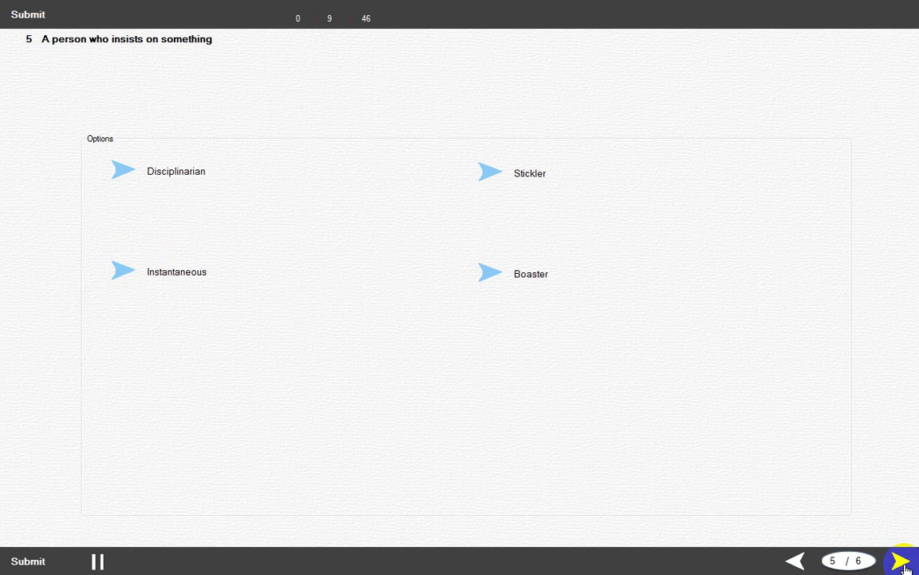
pyautogui.click(125, 171)
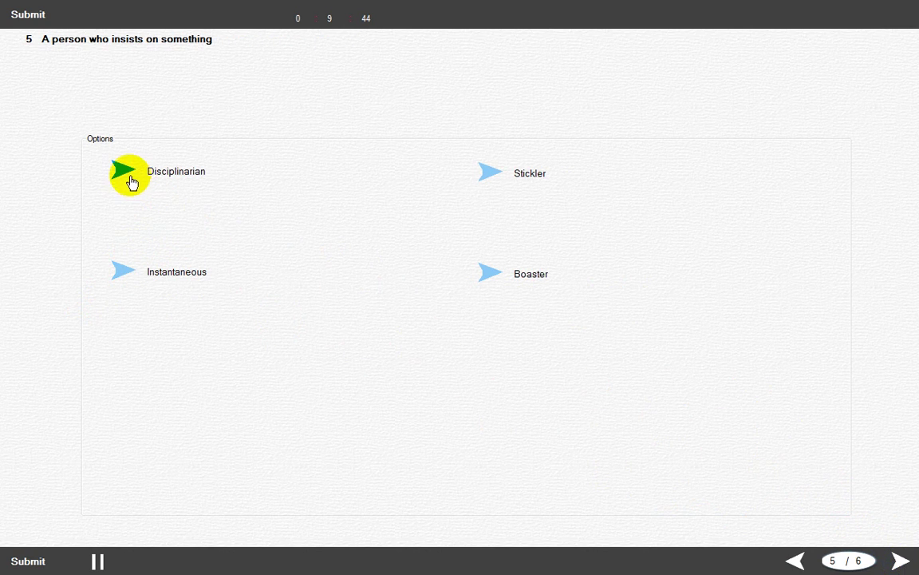
pyautogui.click(907, 562)
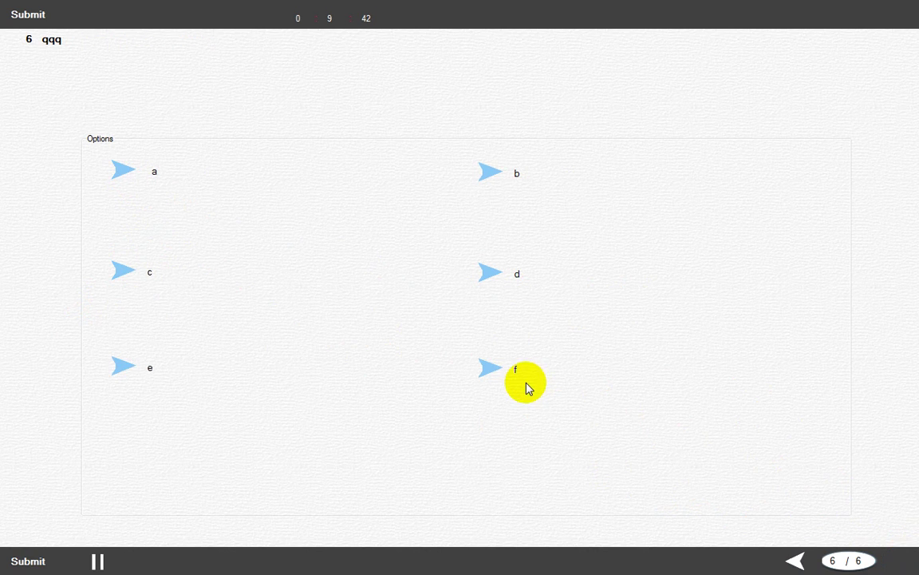
pyautogui.click(36, 563)
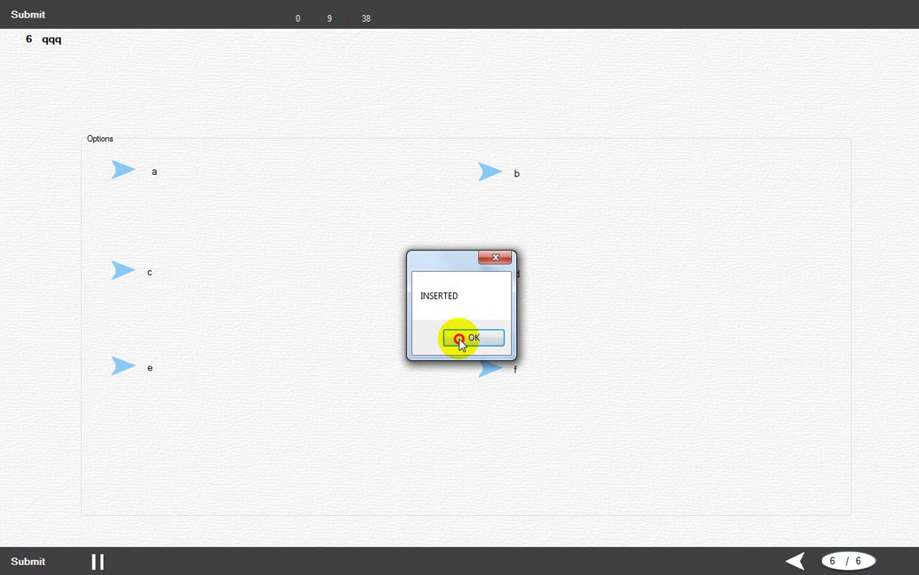
pyautogui.click(463, 339)
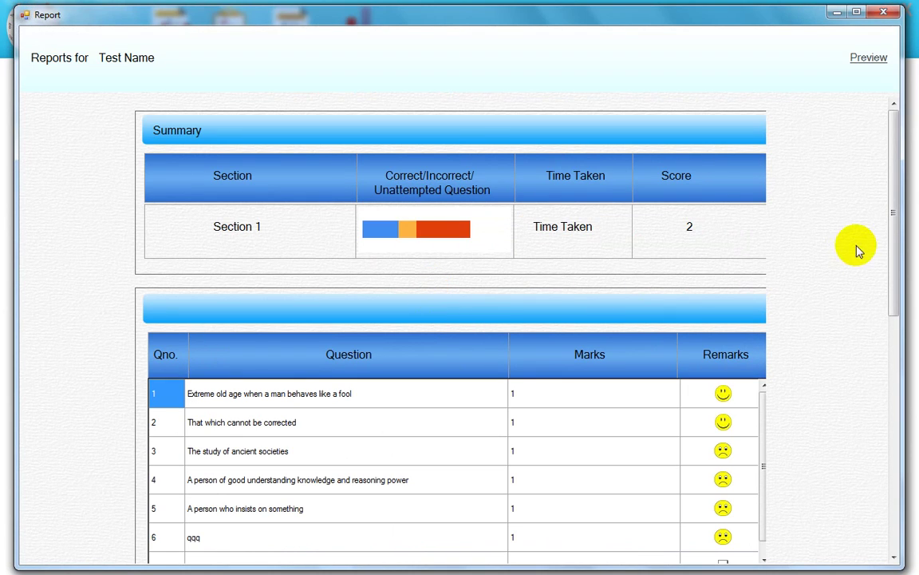
pyautogui.moveTo(892, 218); pyautogui.dragTo(895, 251)
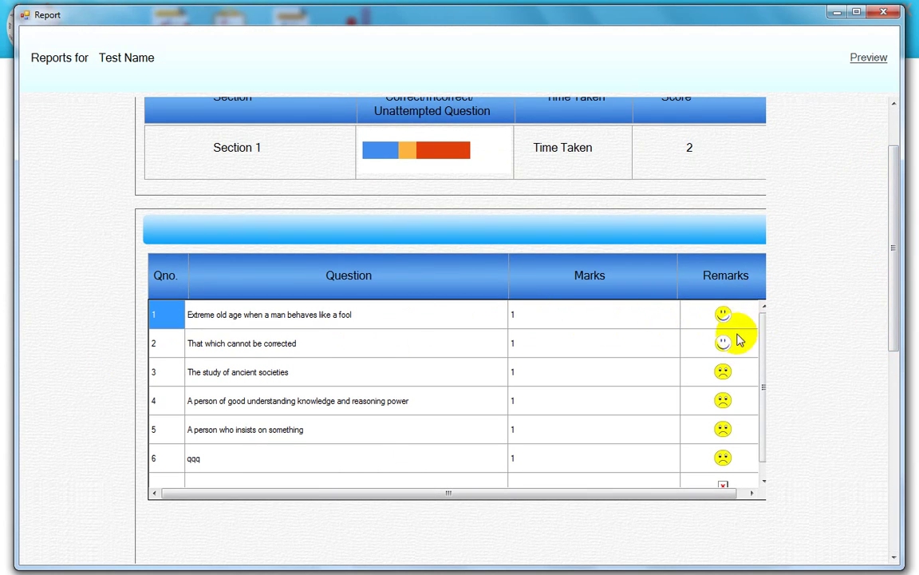
pyautogui.doubleClick(273, 314)
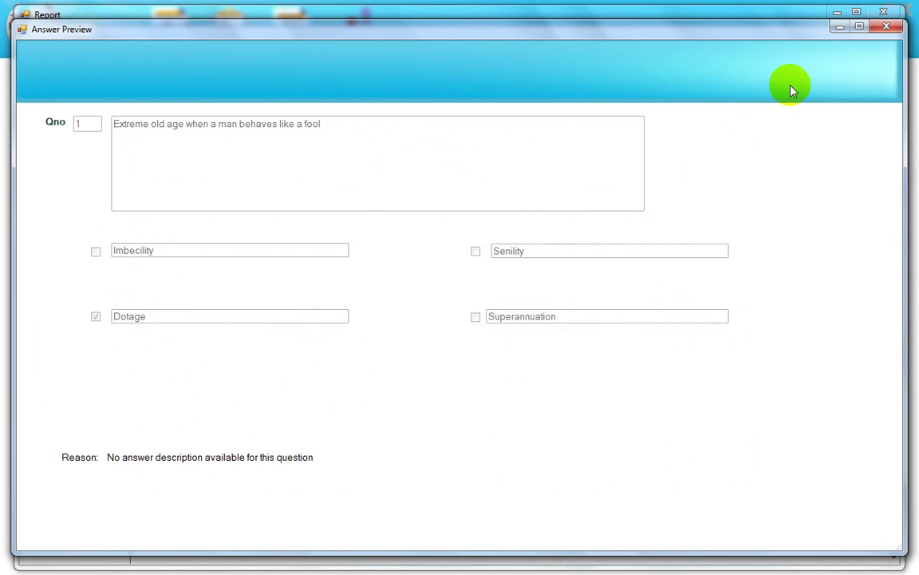
pyautogui.click(886, 26)
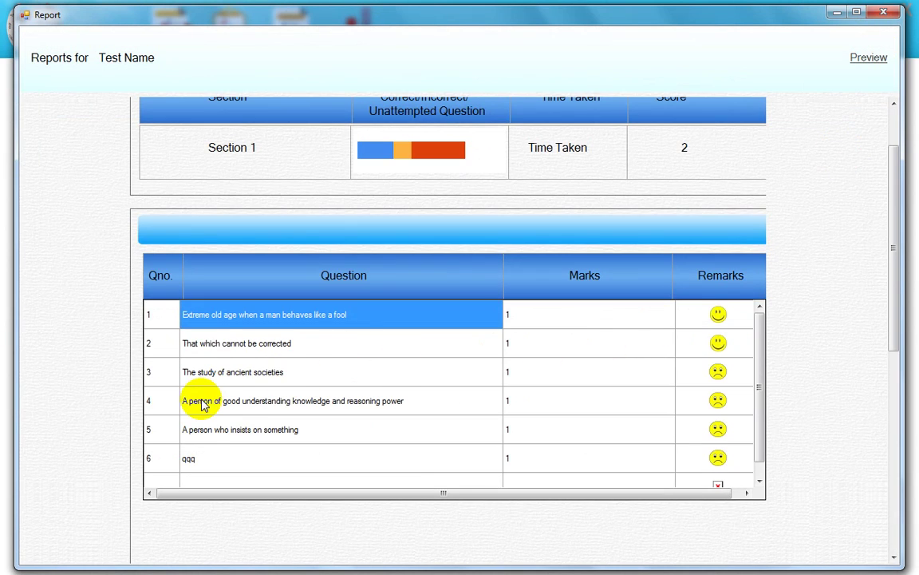
pyautogui.doubleClick(202, 404)
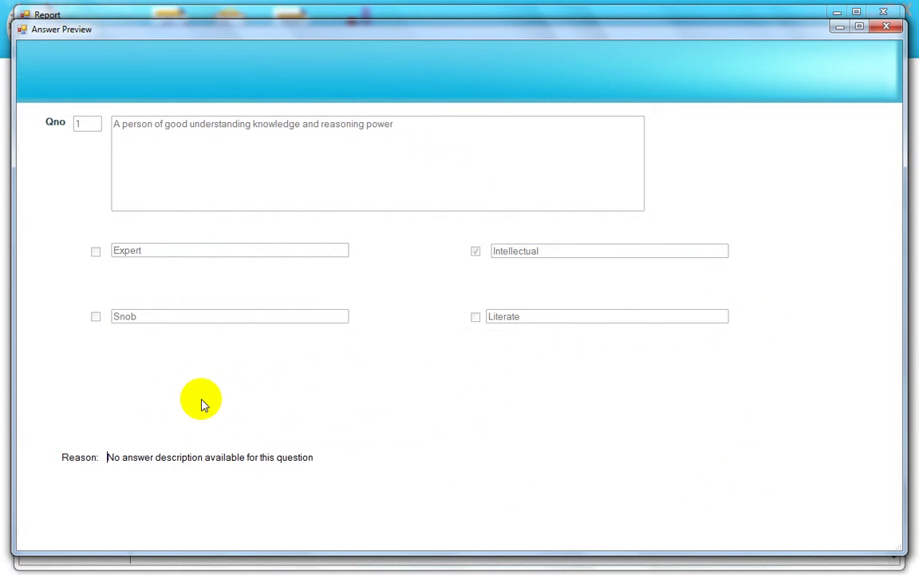
pyautogui.click(887, 29)
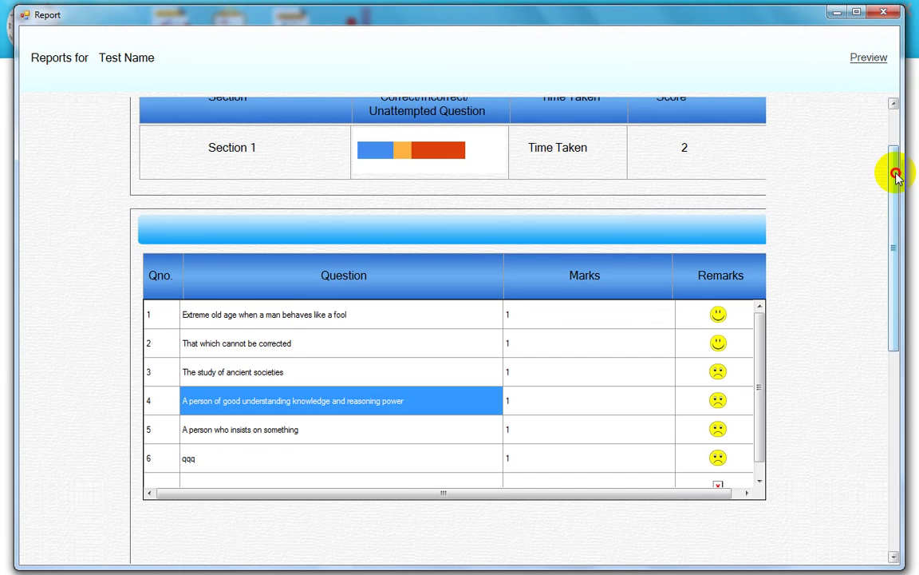
pyautogui.moveTo(895, 174); pyautogui.dragTo(896, 156)
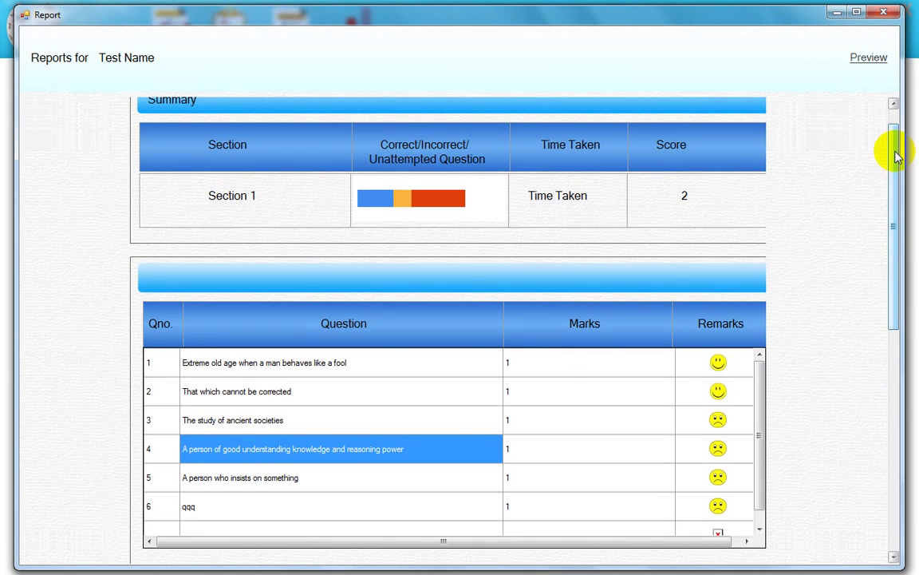
# Step: Close the first report and open the Verbal Ability One Word Substitutes detailed report
pyautogui.click(883, 12)
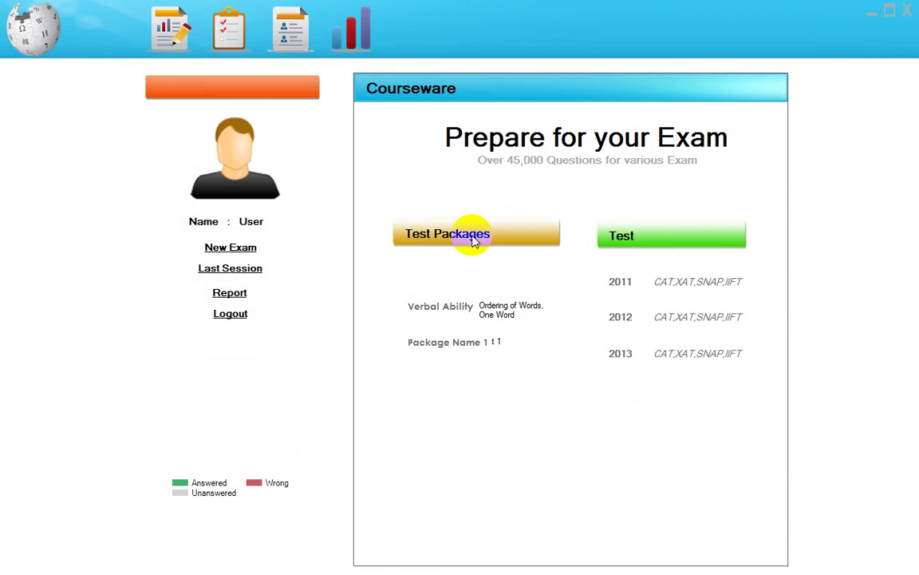
pyautogui.click(228, 28)
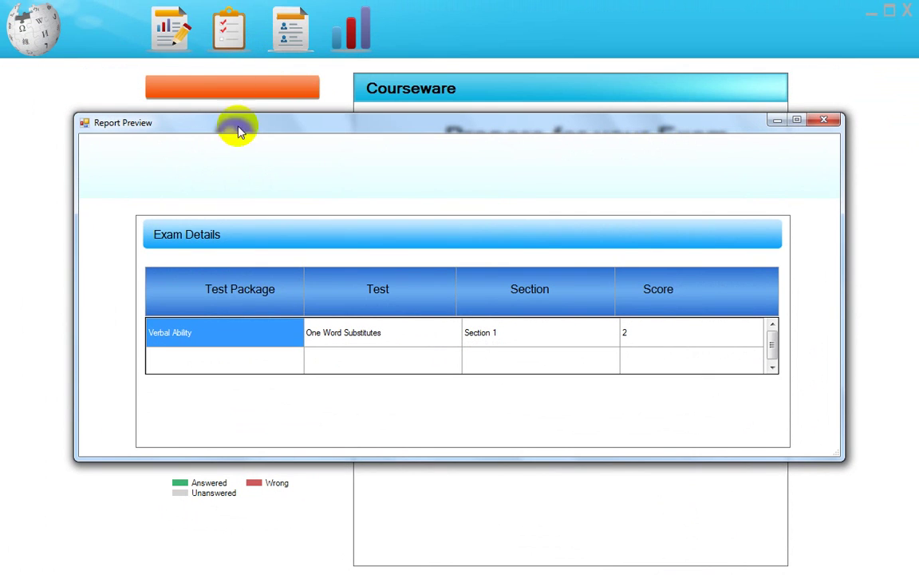
pyautogui.click(216, 325)
pyautogui.click(364, 329)
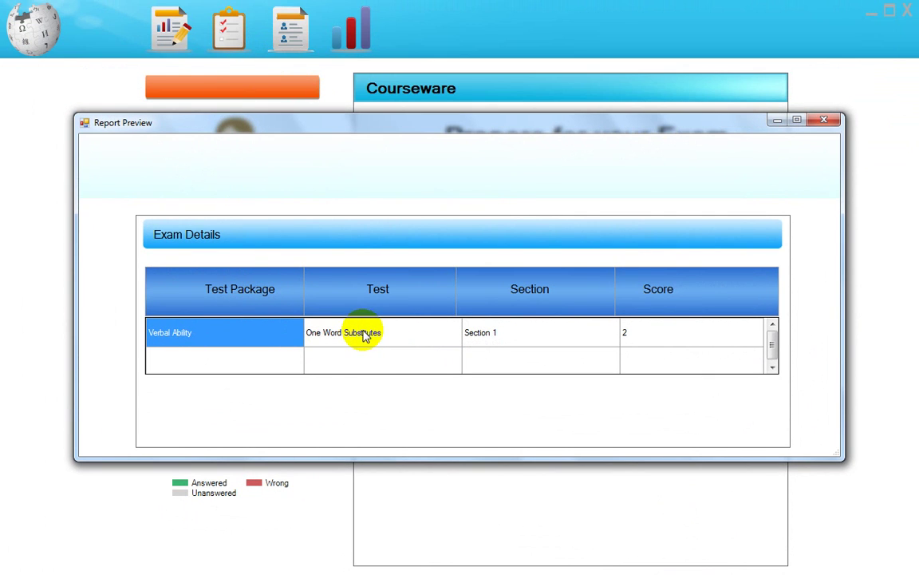
pyautogui.click(365, 334)
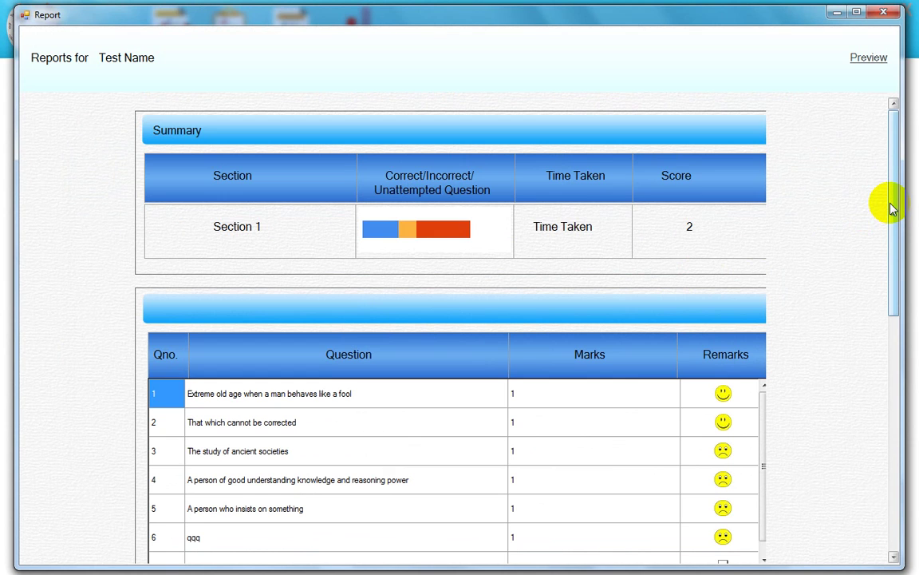
# Step: Scroll through the detailed report, then close it and the completed-exams list
pyautogui.scroll(-1, 890, 206)
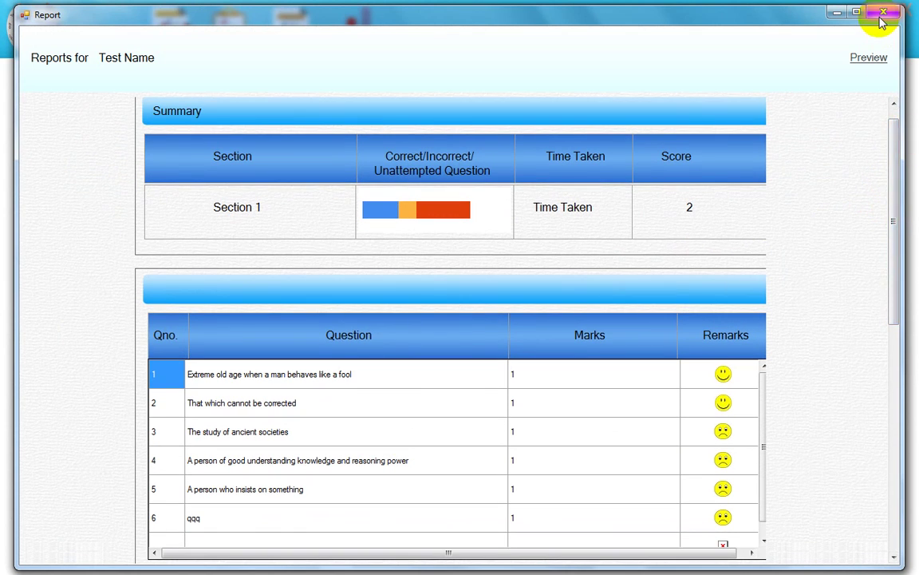
pyautogui.click(881, 17)
pyautogui.click(826, 121)
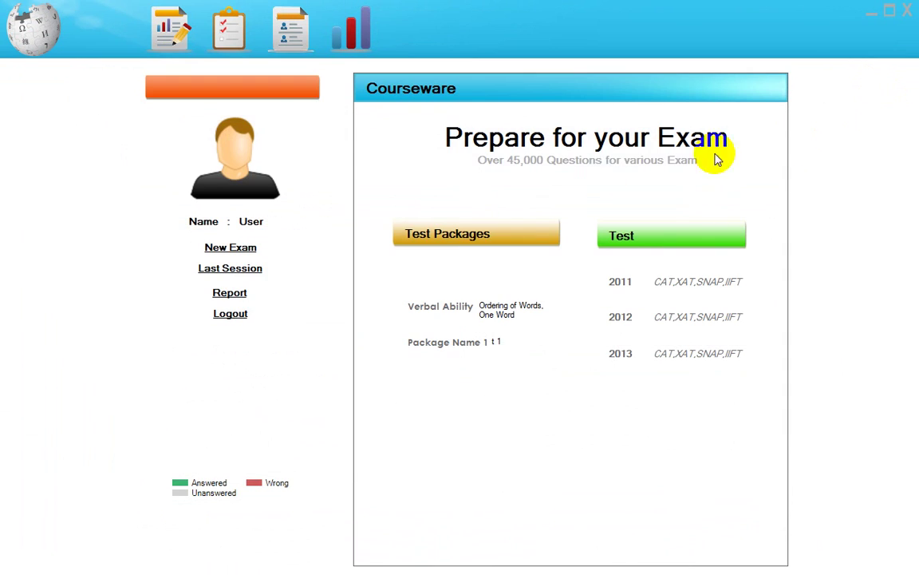
# Step: Start the exam for Package Name 1, Test 1, Section 1
pyautogui.click(462, 351)
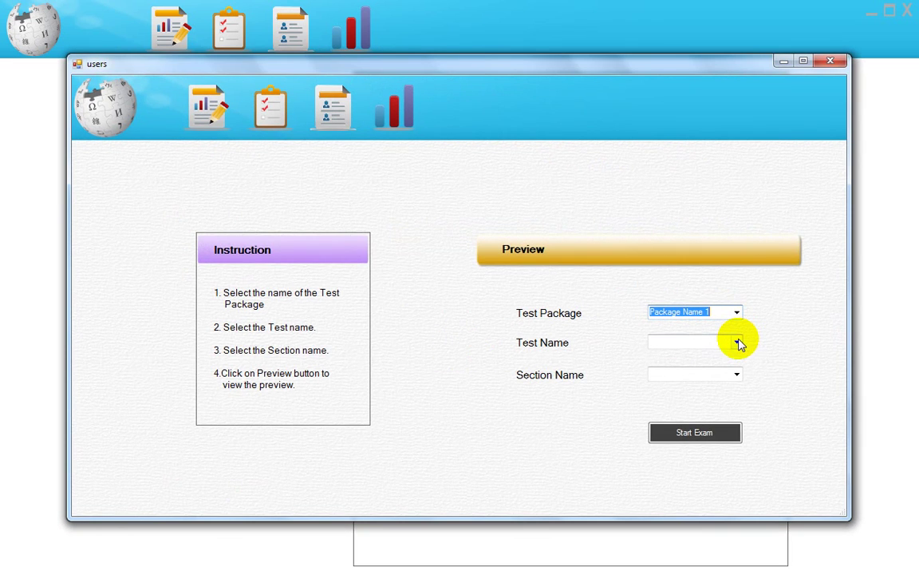
pyautogui.click(736, 342)
pyautogui.click(711, 356)
pyautogui.click(736, 374)
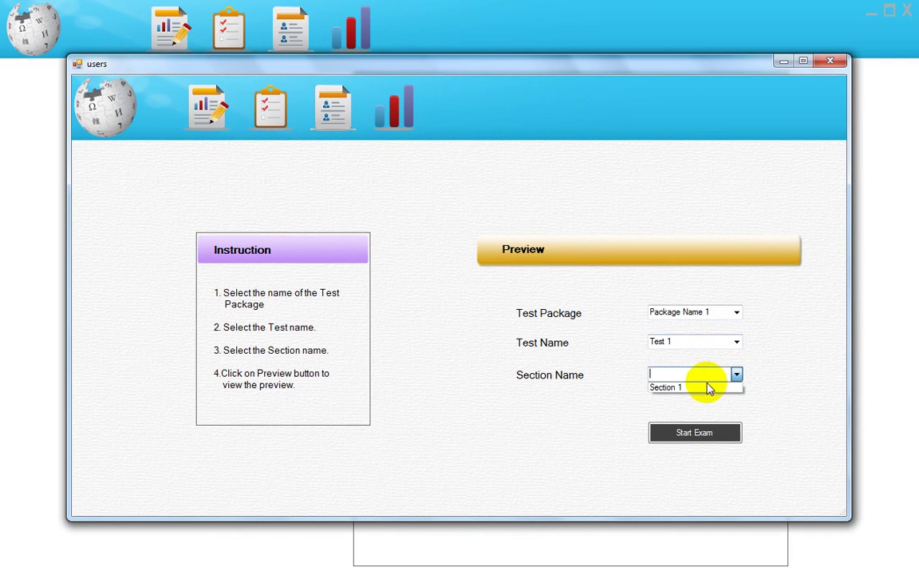
pyautogui.click(703, 385)
pyautogui.click(696, 431)
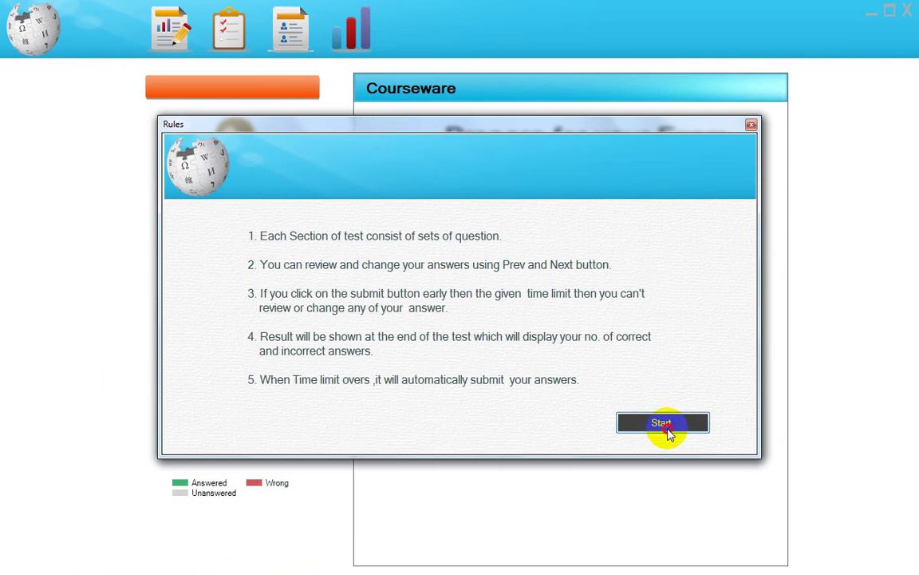
pyautogui.click(669, 432)
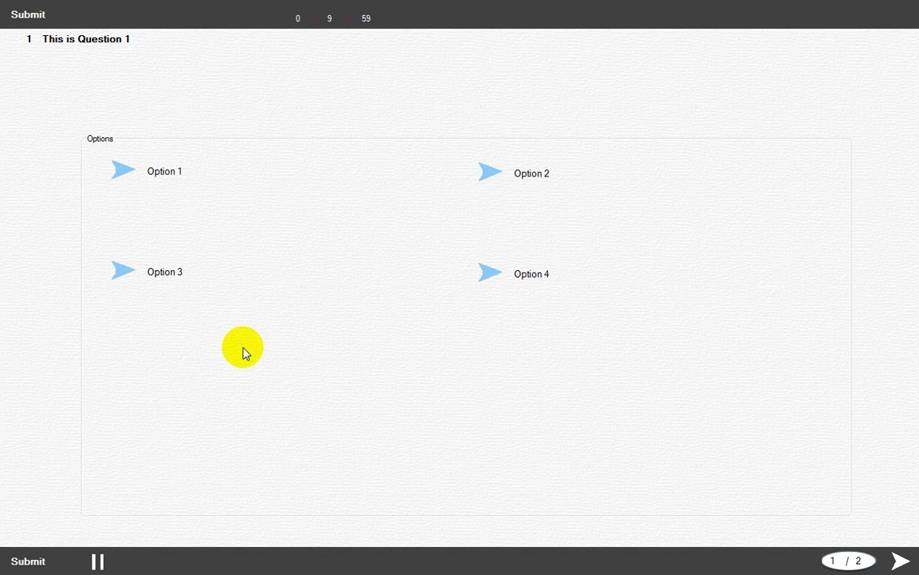
# Step: Answer question 1 with Option 3 and the image question with Option 1, then submit
pyautogui.click(125, 182)
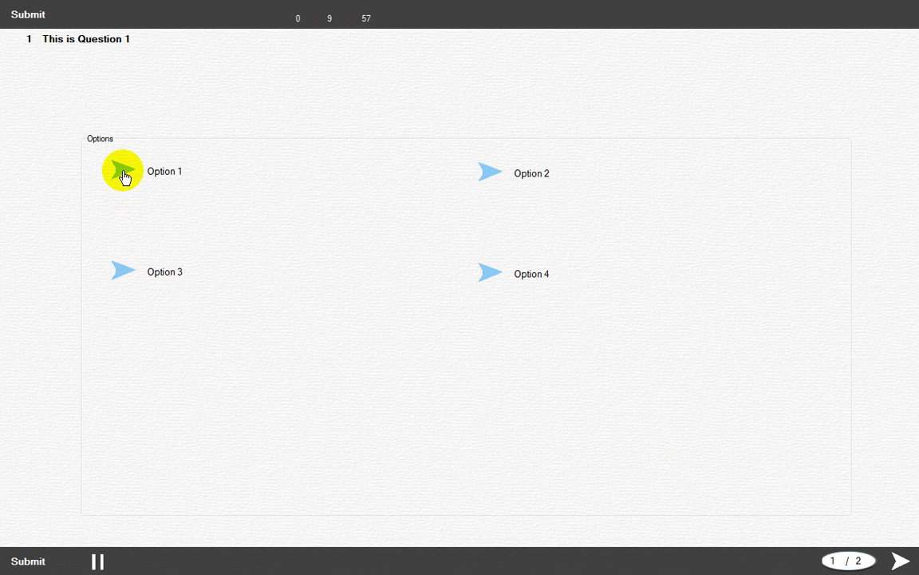
pyautogui.click(123, 289)
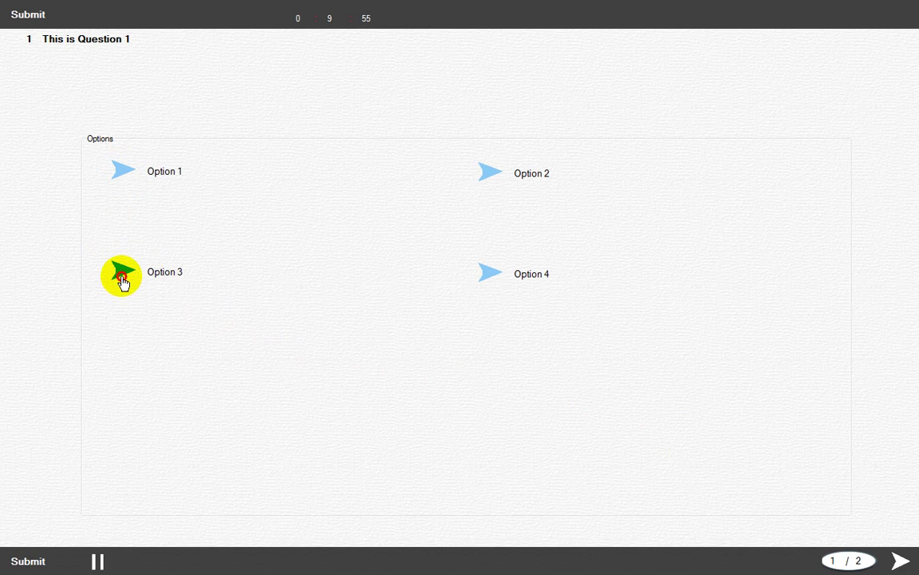
pyautogui.click(903, 560)
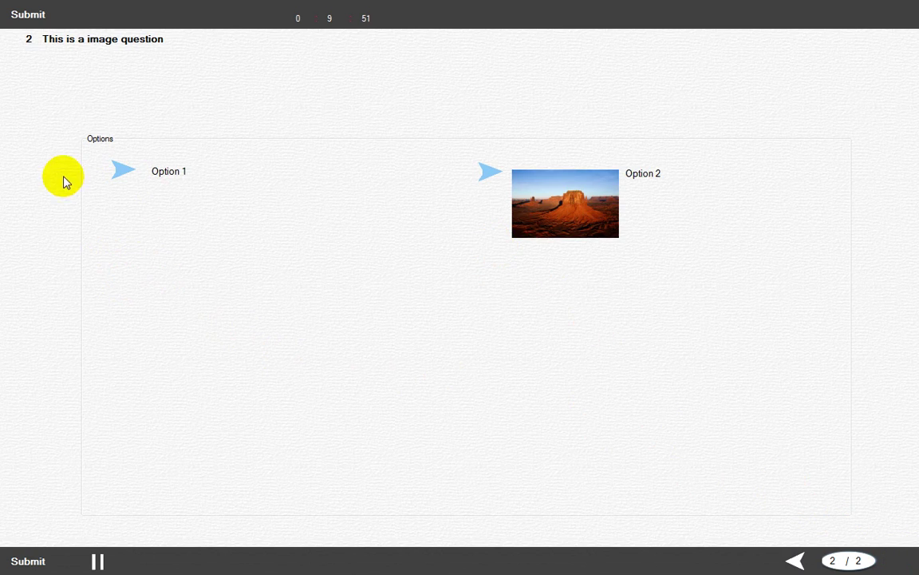
pyautogui.click(119, 171)
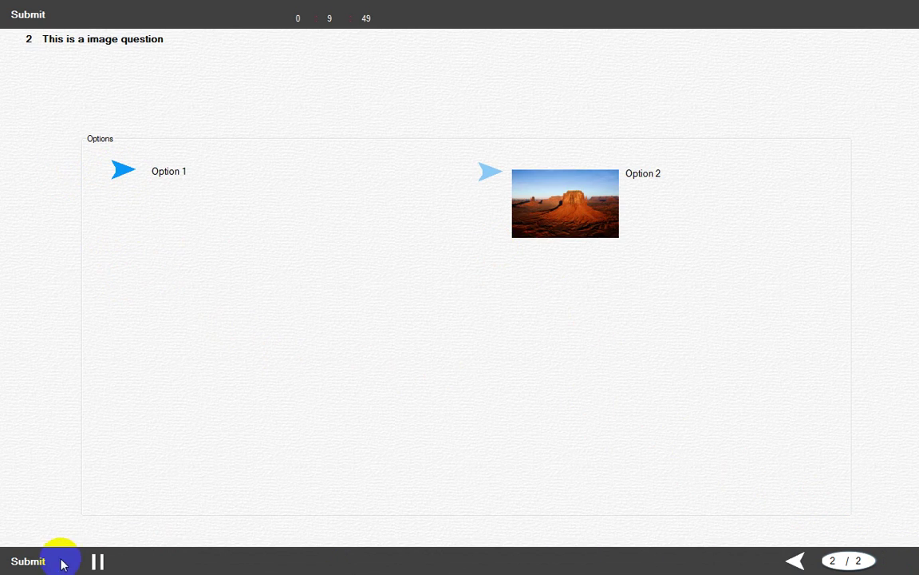
pyautogui.click(29, 561)
pyautogui.click(472, 338)
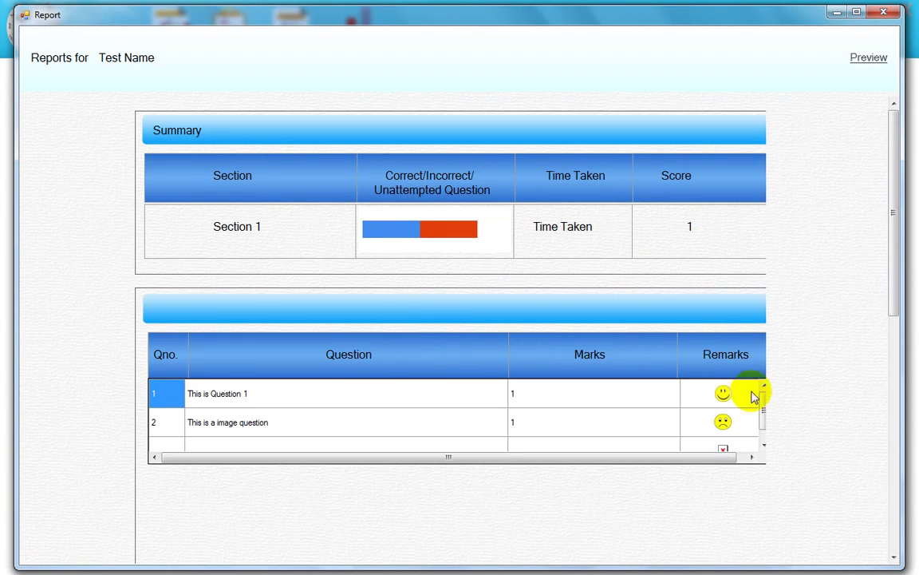
# Step: View the image question's answer preview showing Option 2 correct, then close the Test 1 report
pyautogui.moveTo(763, 421); pyautogui.dragTo(761, 411)
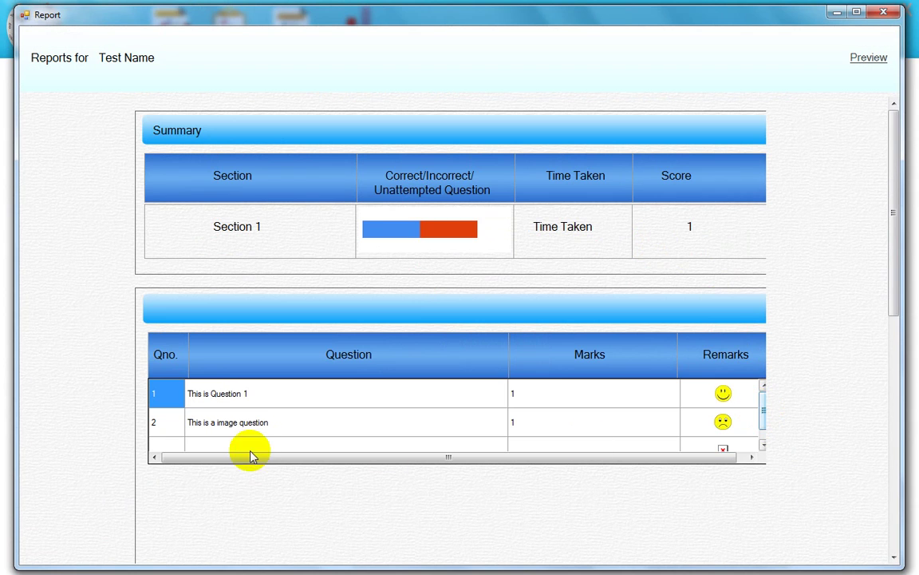
pyautogui.doubleClick(219, 425)
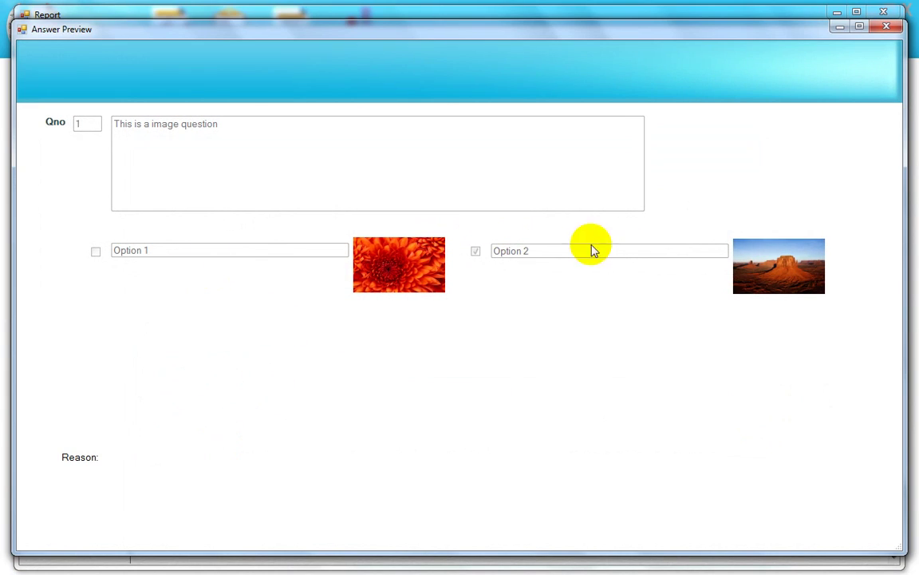
pyautogui.click(886, 29)
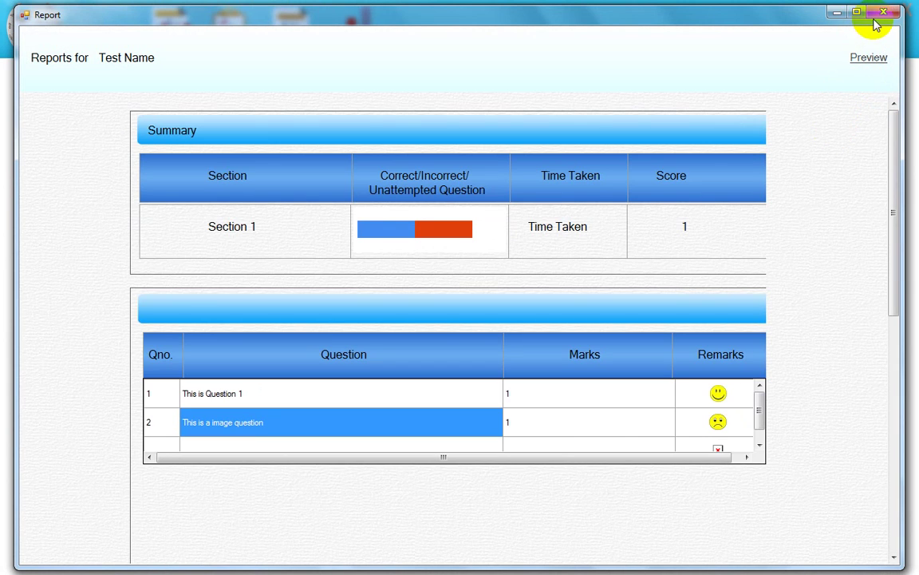
pyautogui.click(878, 17)
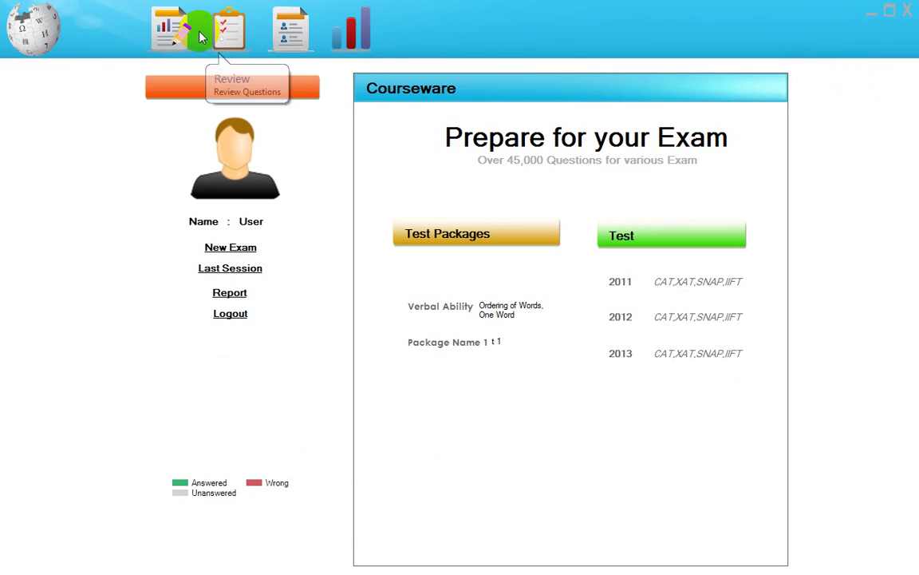
# Step: Open the completed exams list and view the Package Name 1 Test 1 report
pyautogui.click(222, 34)
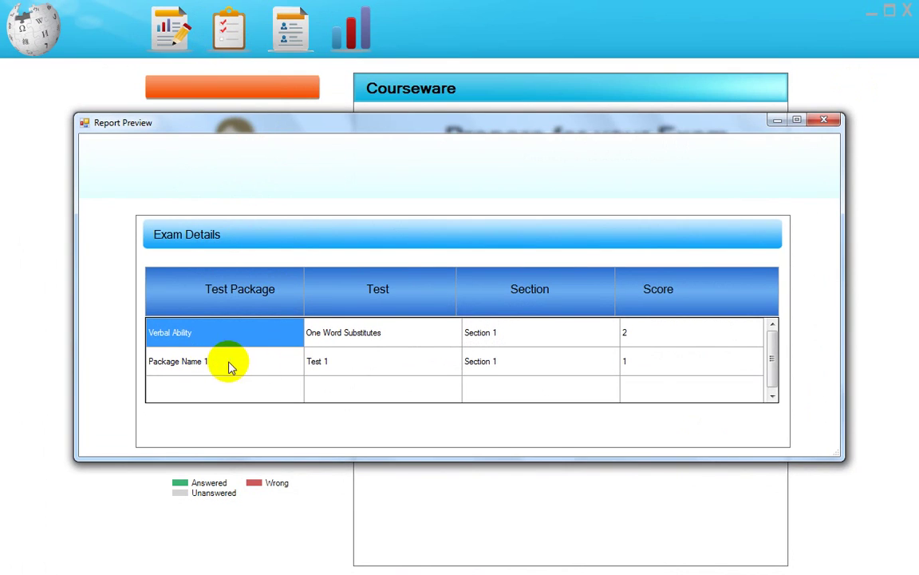
pyautogui.doubleClick(333, 364)
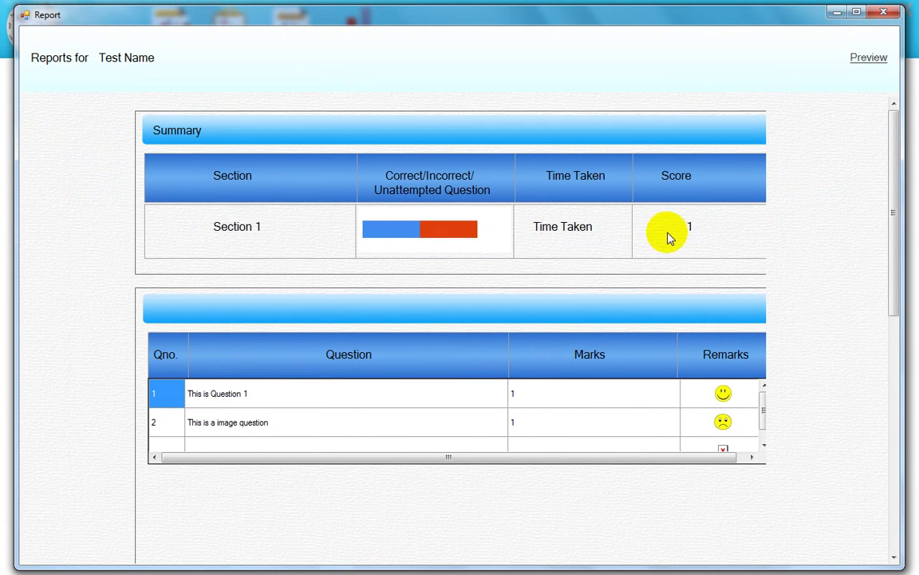
pyautogui.click(883, 12)
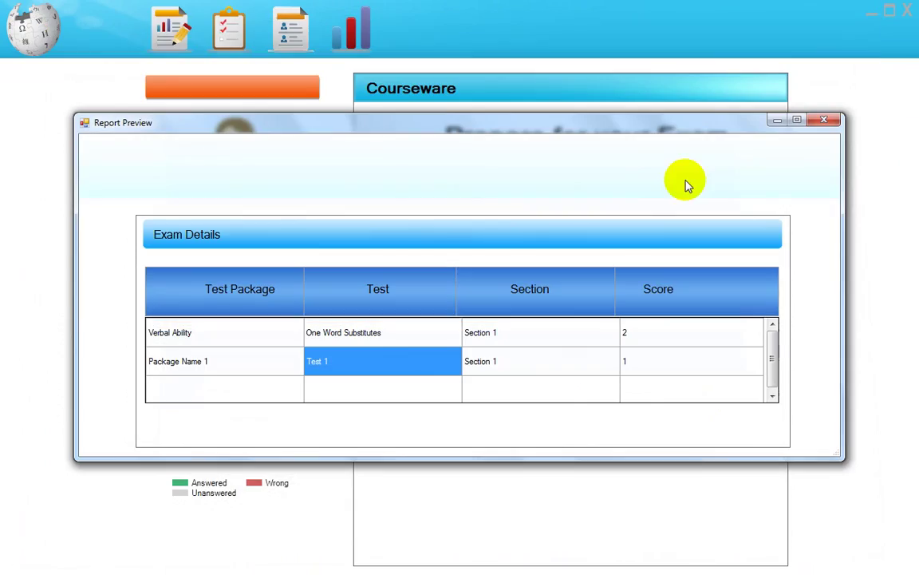
# Step: View the One Word Substitutes report, close the exam list, and exit ExamSoftware
pyautogui.doubleClick(335, 332)
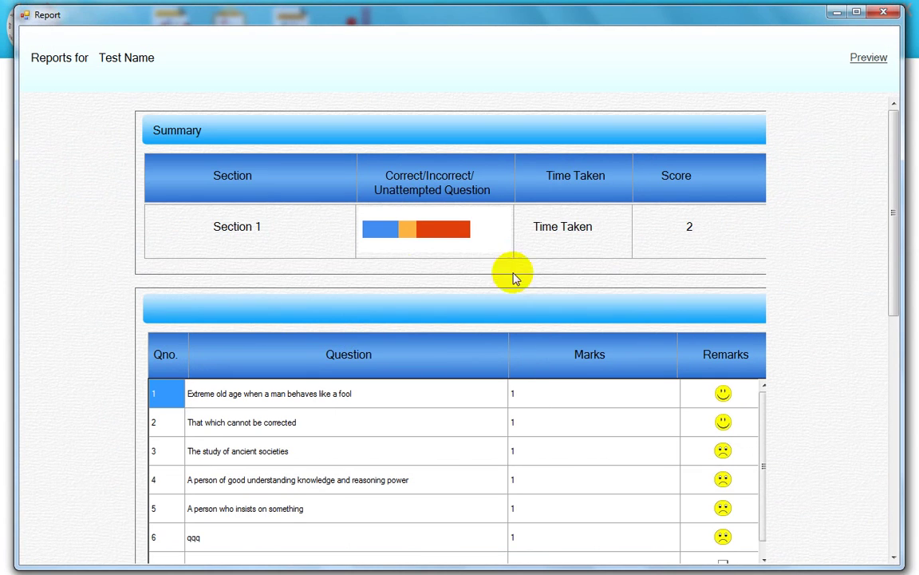
pyautogui.moveTo(888, 281); pyautogui.dragTo(884, 170)
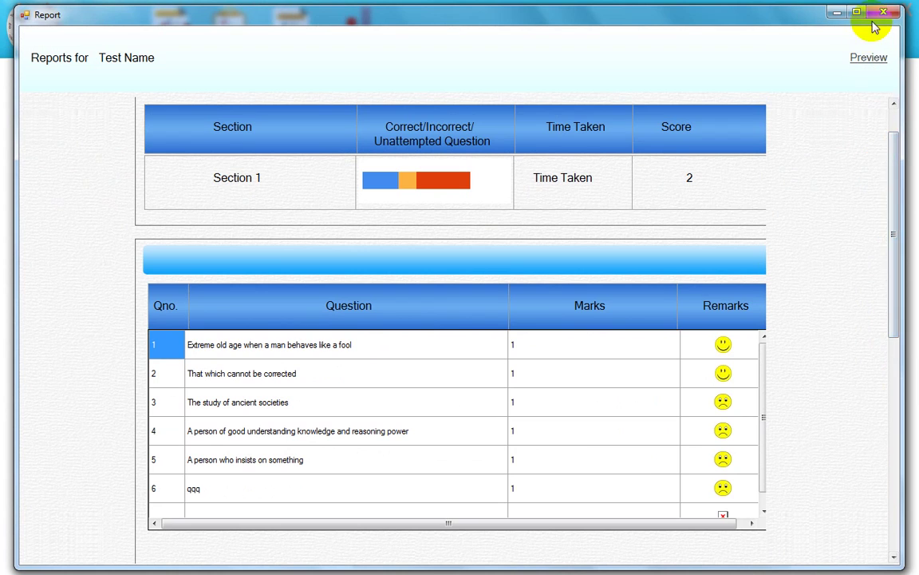
pyautogui.click(875, 18)
pyautogui.click(823, 123)
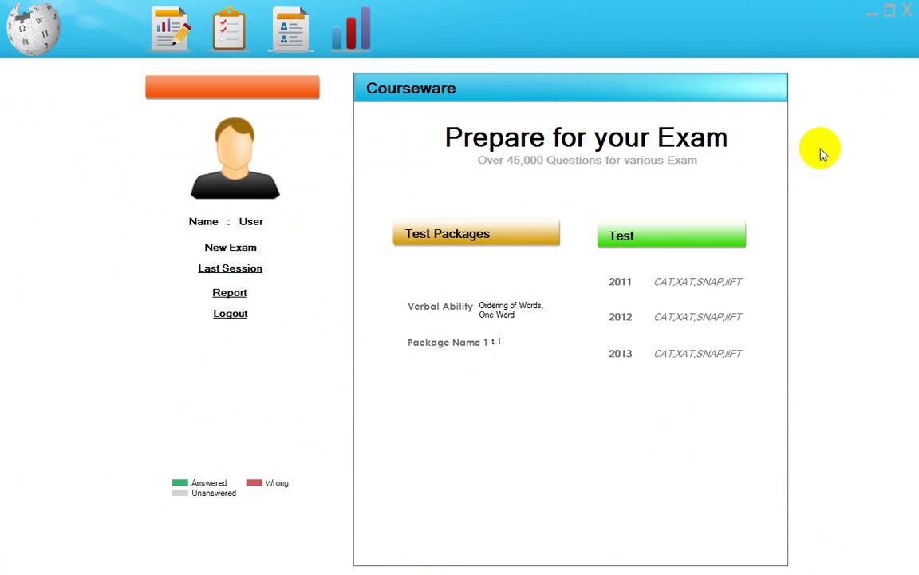
pyautogui.click(909, 14)
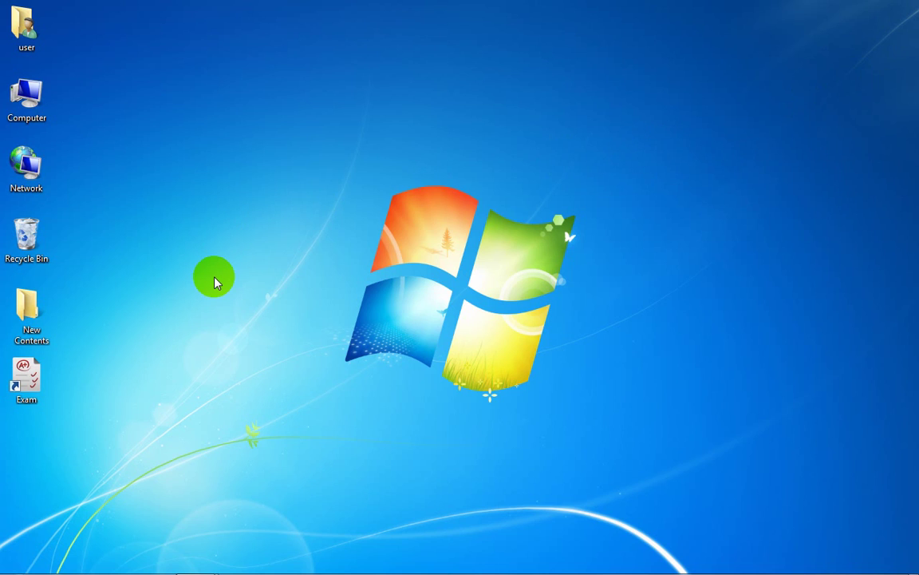